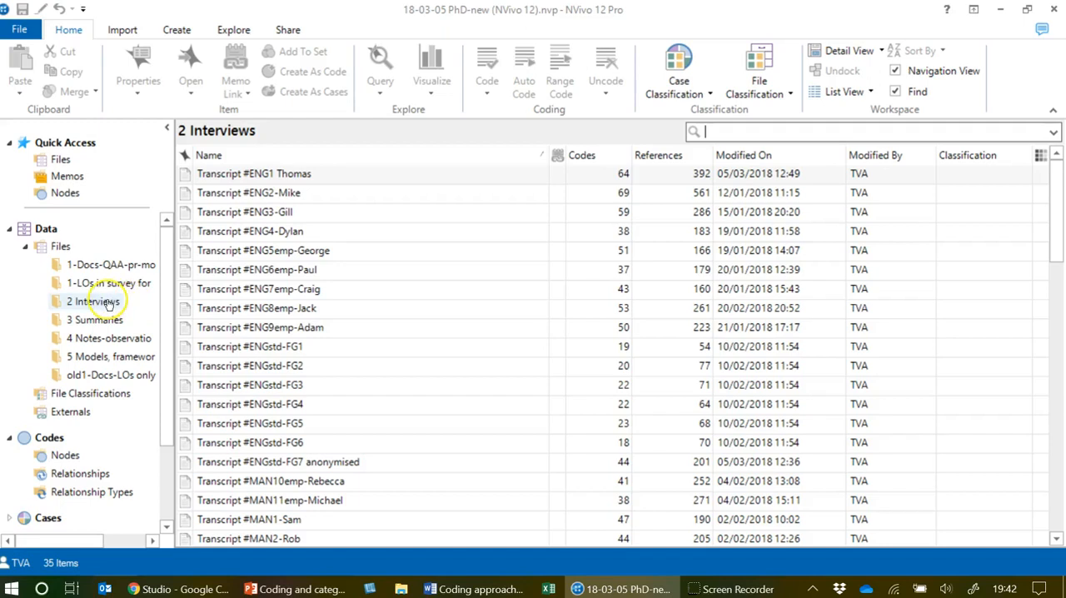
Open the ENG1 transcript from the 2 Interviews folder and make it editable.
{"action": "left_click", "coordinate": [100, 300]}
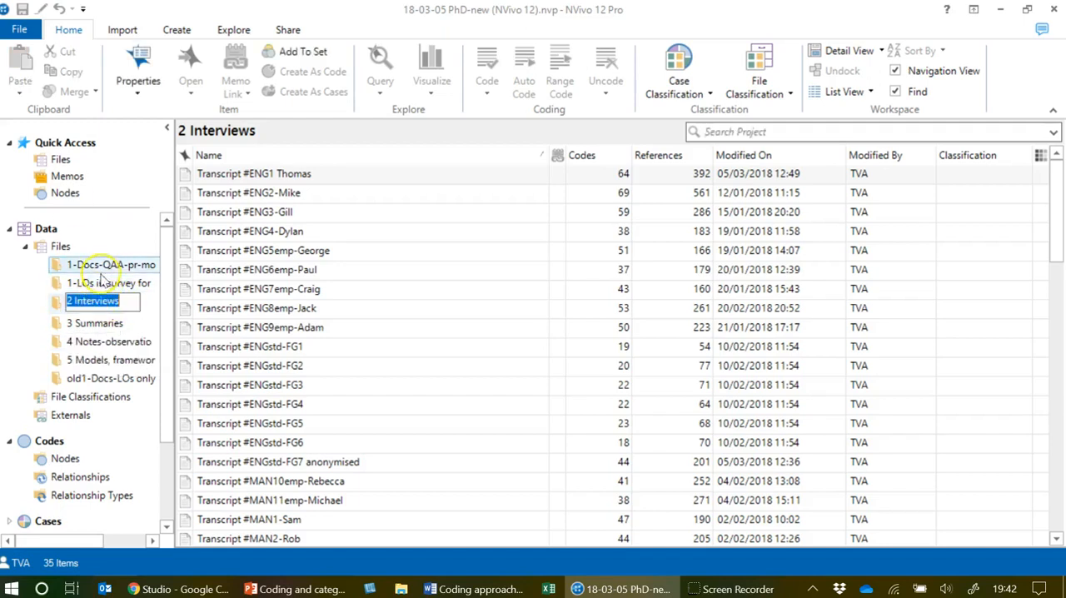
{"action": "left_click", "coordinate": [36, 280]}
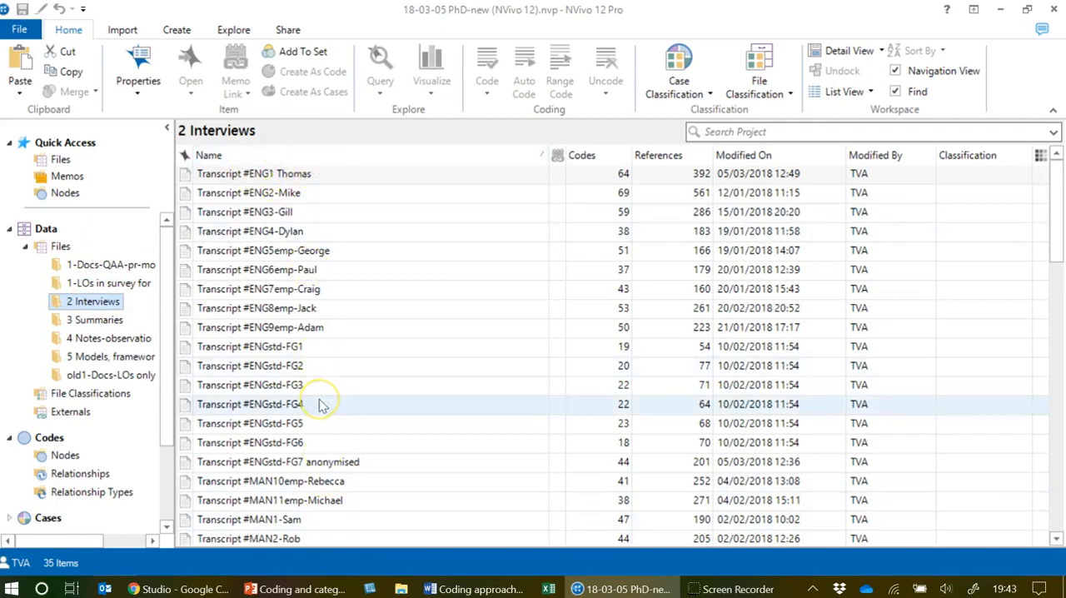
{"action": "left_click", "coordinate": [67, 455]}
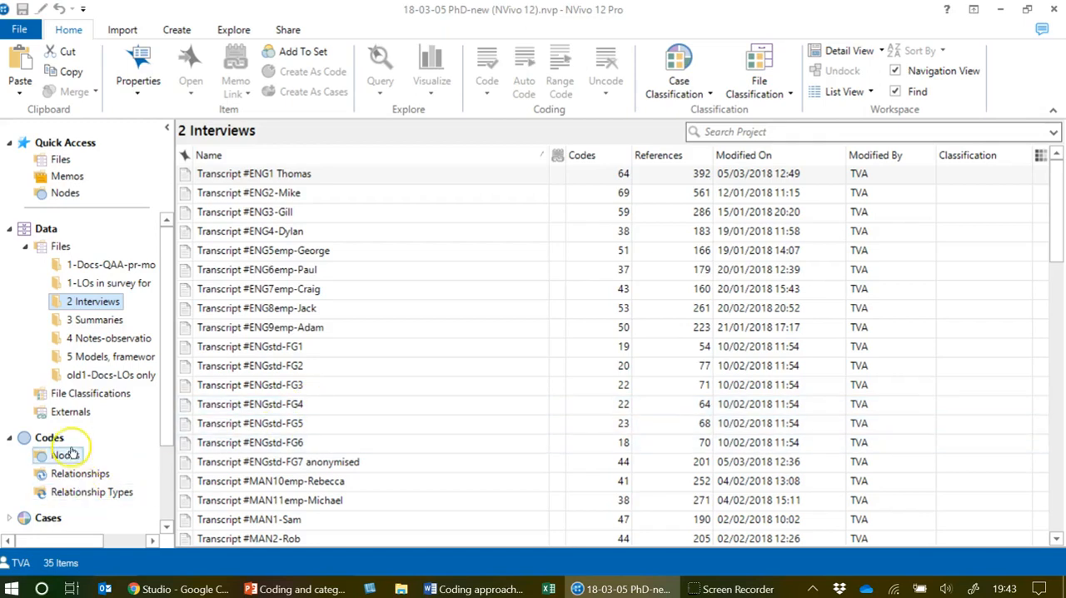
{"action": "double_click", "coordinate": [304, 175]}
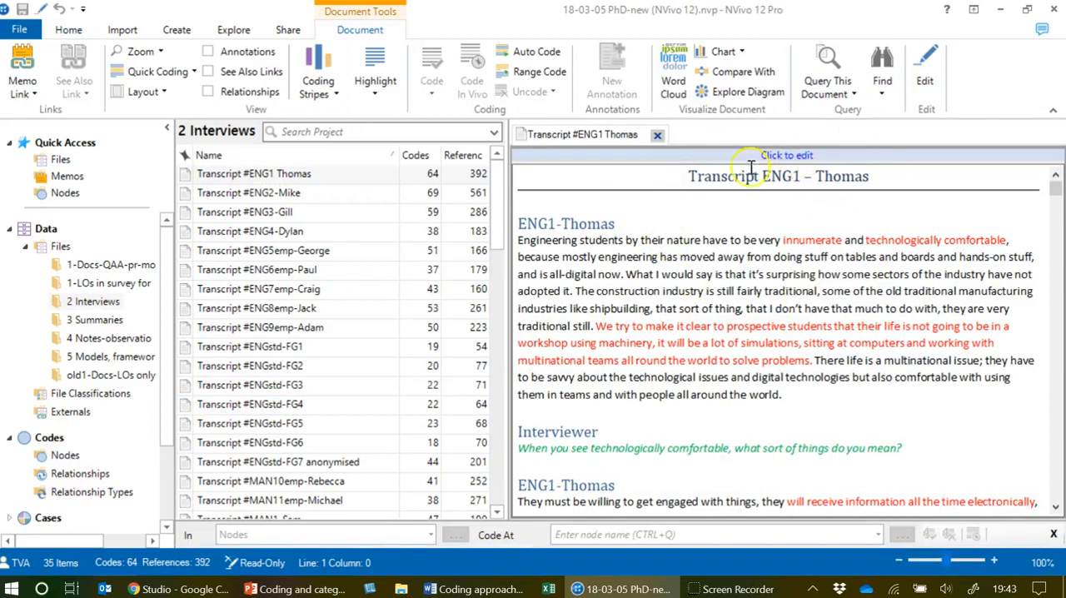
{"action": "left_click", "coordinate": [600, 155]}
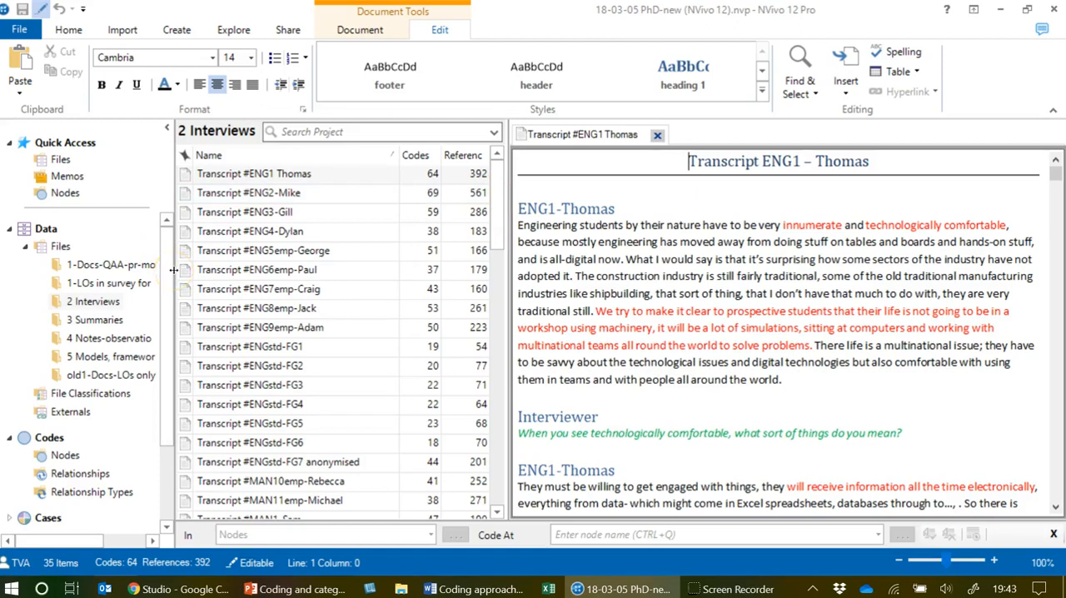
Show the node list beside the transcript and enlarge the reading area by collapsing the folder navigation and narrowing the list.
{"action": "left_click", "coordinate": [65, 455]}
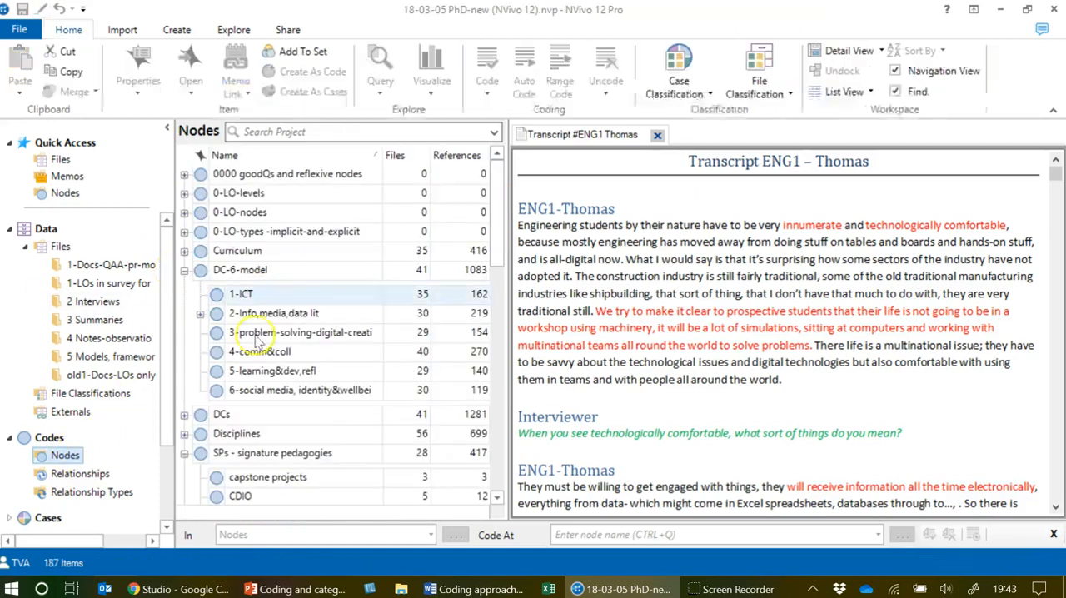
{"action": "left_click", "coordinate": [167, 127]}
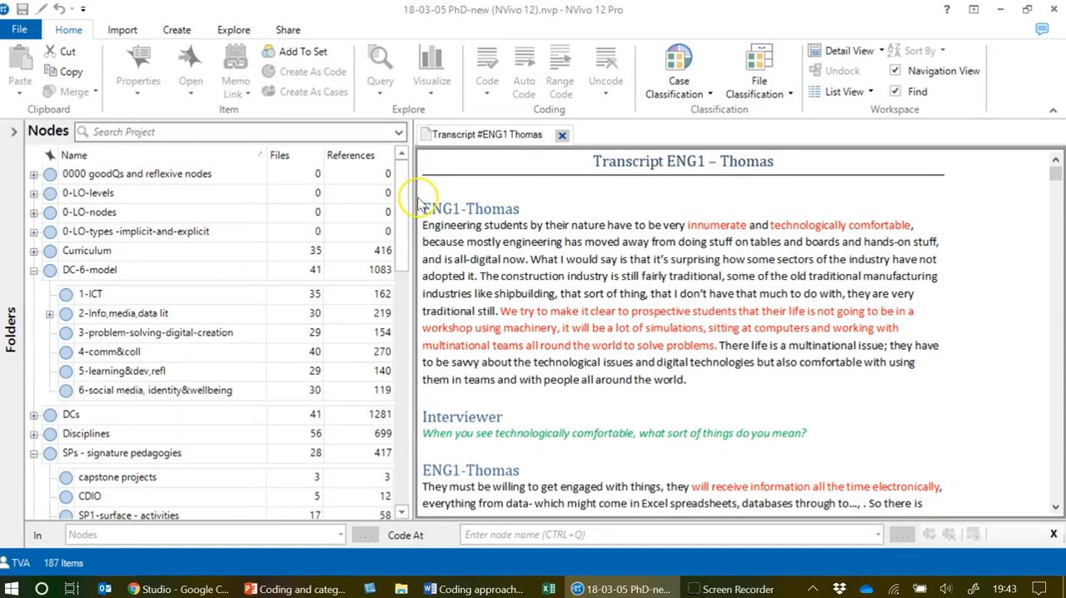
{"action": "left_click_drag", "start_coordinate": [412, 193], "coordinate": [268, 189]}
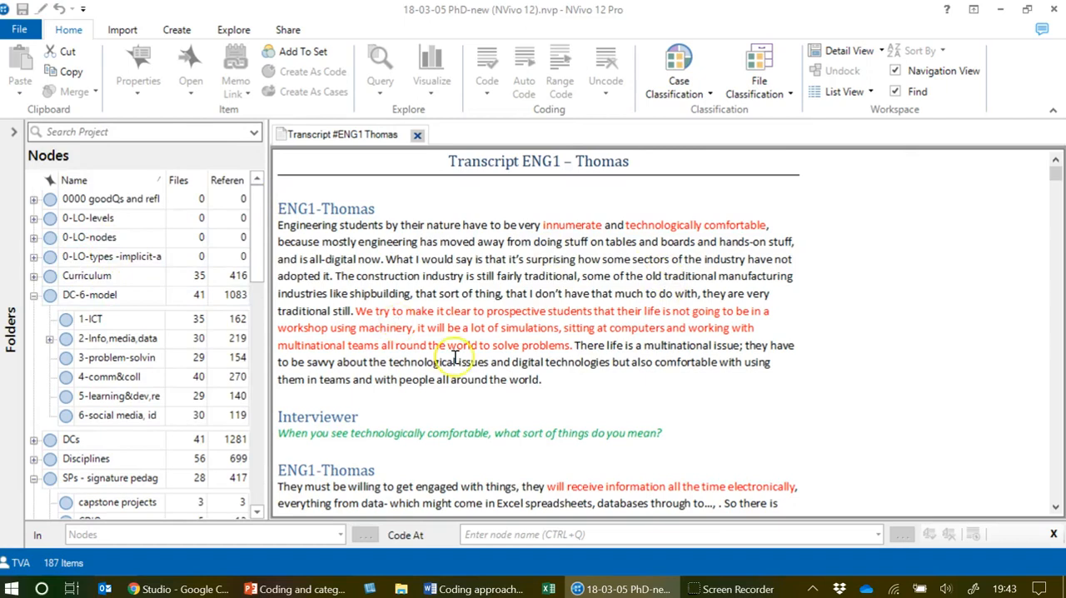
Code the passage about "generating and producing data" through "equally come from simulations" at the 2a-DL-data literacy node under 2-Info,media,data lit.
{"action": "scroll", "coordinate": [454, 358], "scroll_direction": "down", "scroll_amount": 4}
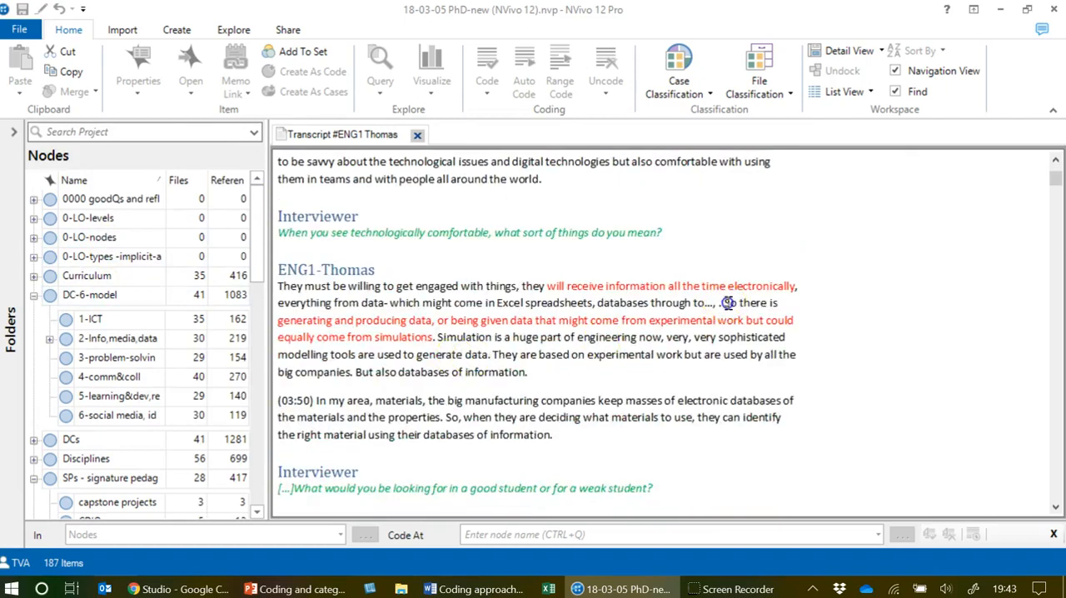
{"action": "left_click_drag", "start_coordinate": [728, 302], "coordinate": [435, 339]}
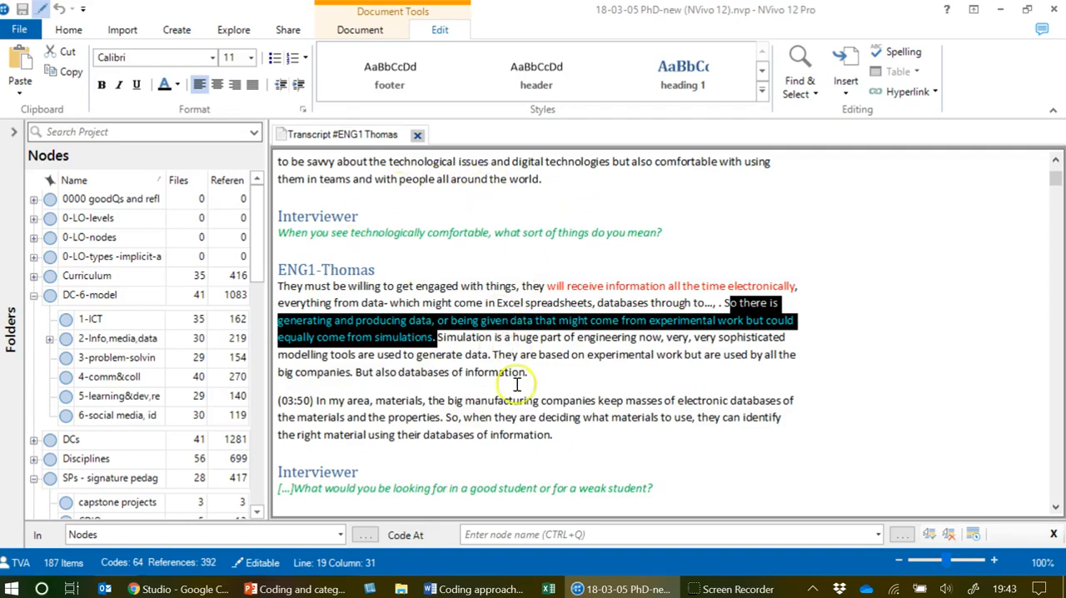
{"action": "scroll", "coordinate": [523, 398], "scroll_direction": "down", "scroll_amount": 6}
{"action": "scroll", "coordinate": [523, 398], "scroll_direction": "up", "scroll_amount": 7}
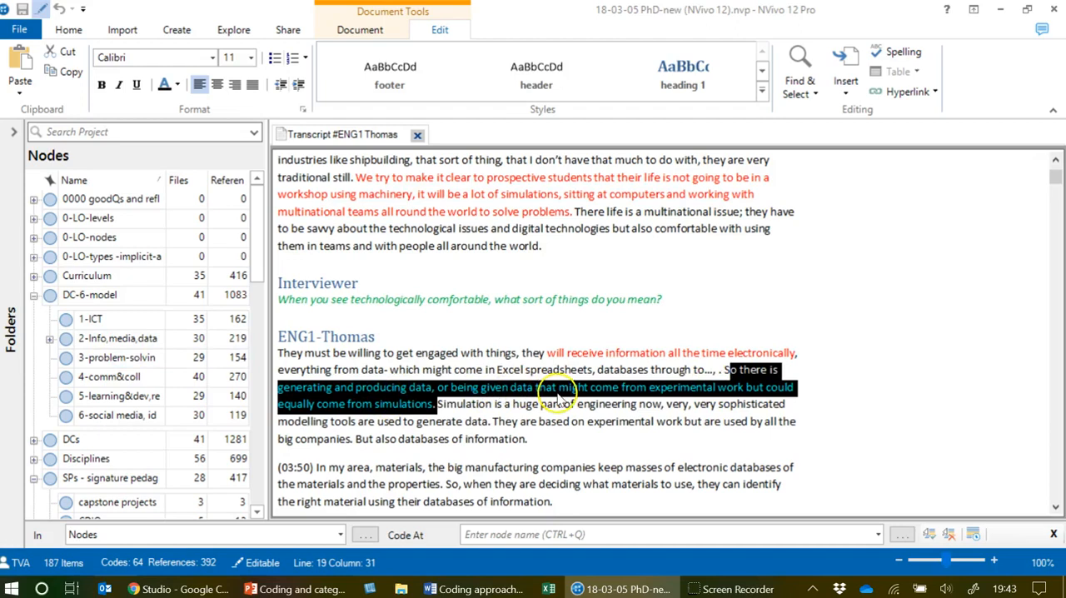
{"action": "left_click", "coordinate": [50, 338]}
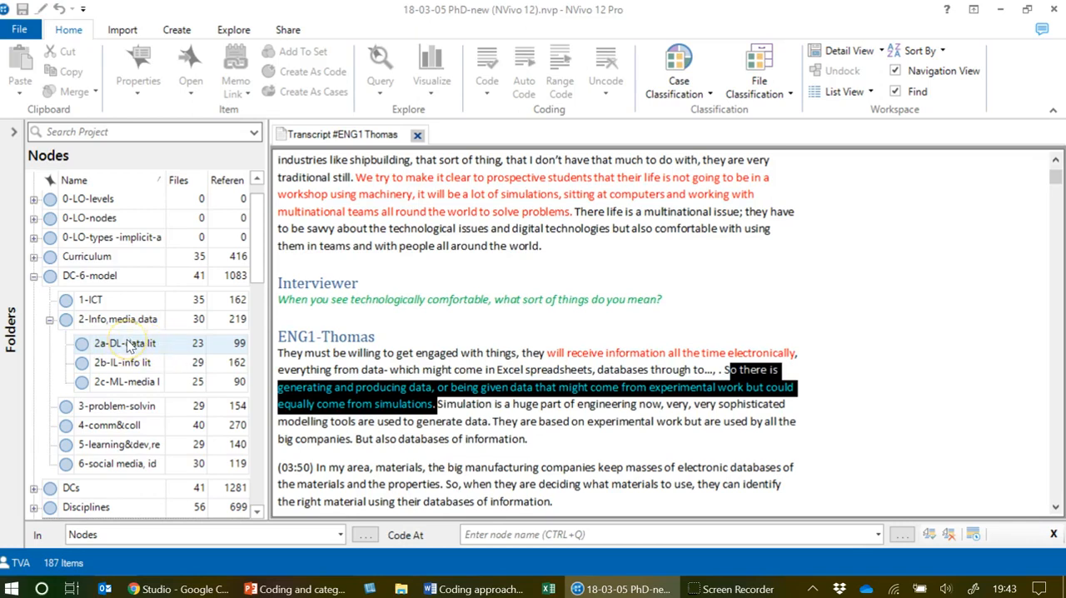
{"action": "left_click_drag", "start_coordinate": [383, 403], "coordinate": [254, 354]}
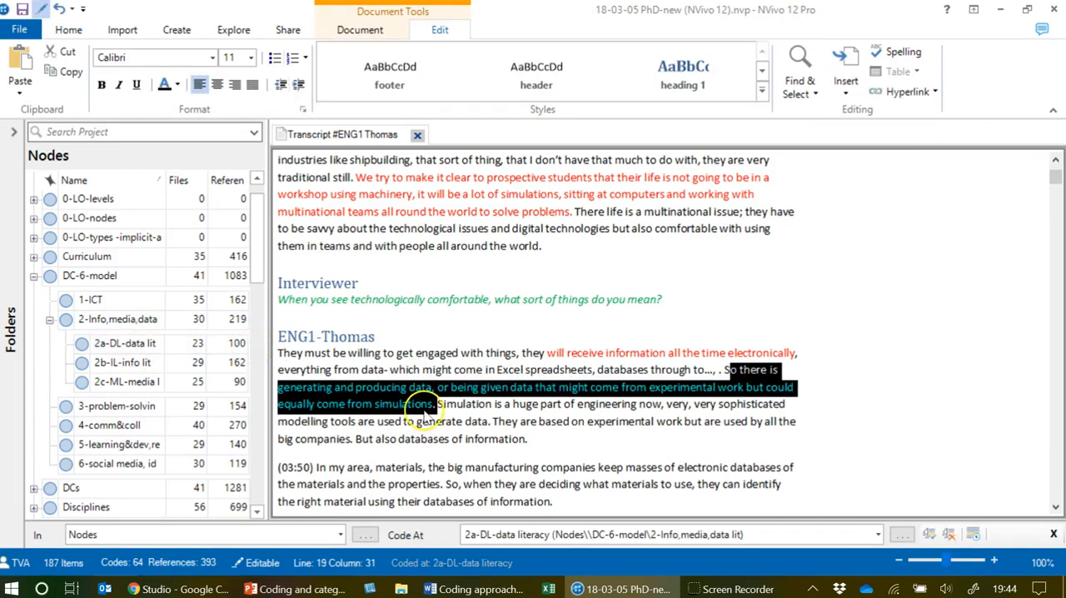
{"action": "left_click", "coordinate": [528, 422]}
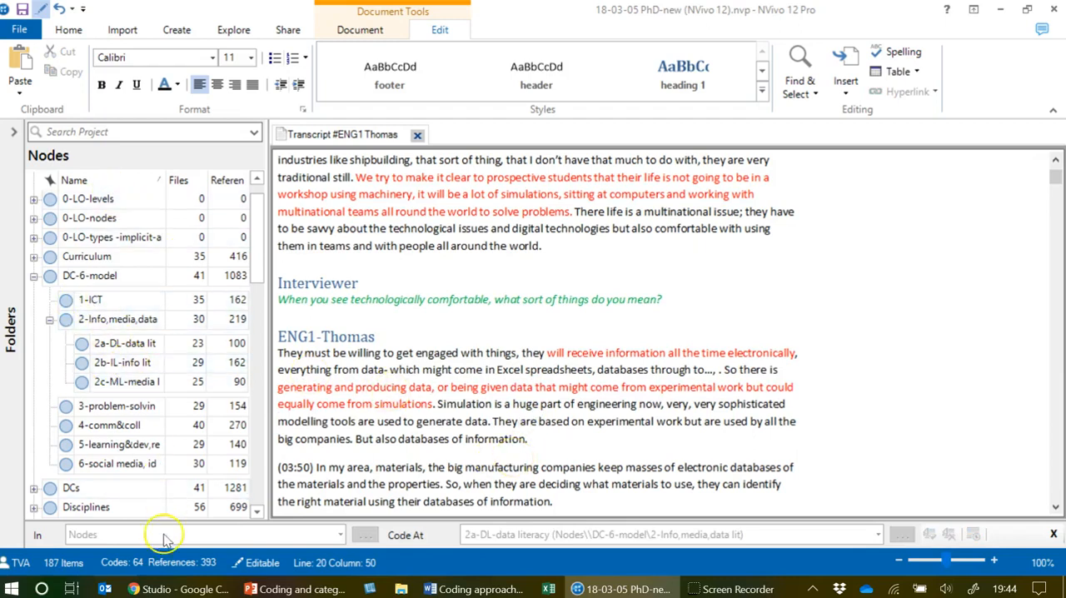
{"action": "left_click_drag", "start_coordinate": [257, 246], "coordinate": [269, 484]}
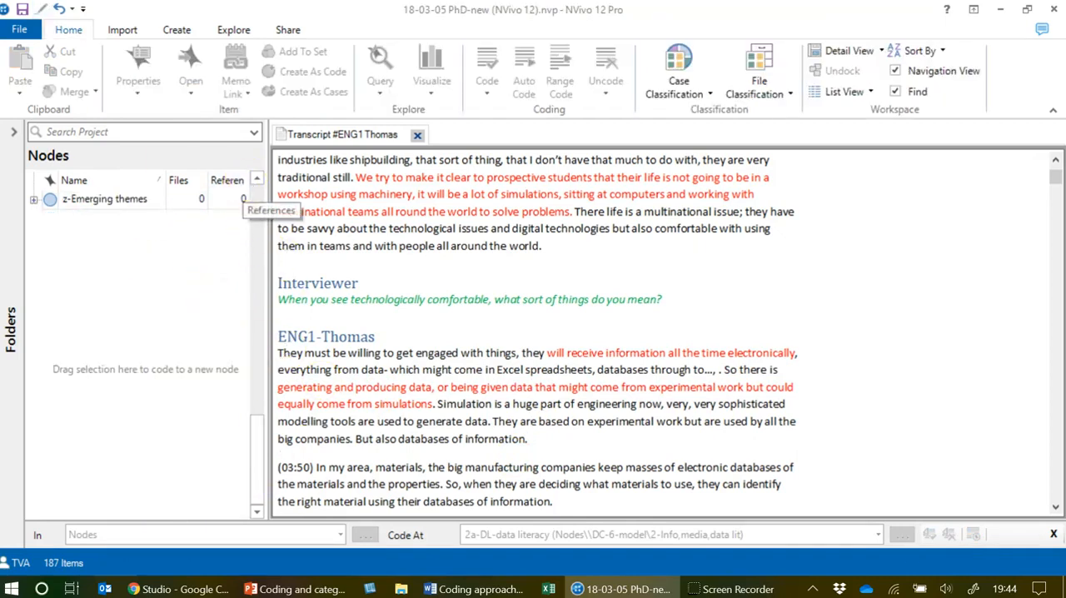
{"action": "right_click", "coordinate": [88, 285]}
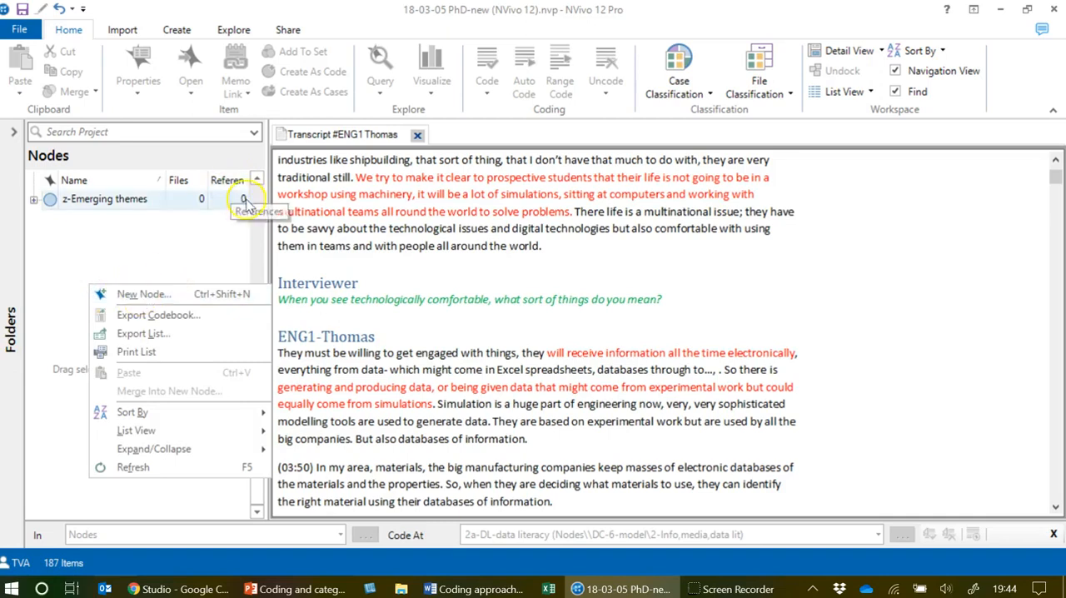
{"action": "left_click", "coordinate": [167, 131]}
{"action": "left_click", "coordinate": [254, 197]}
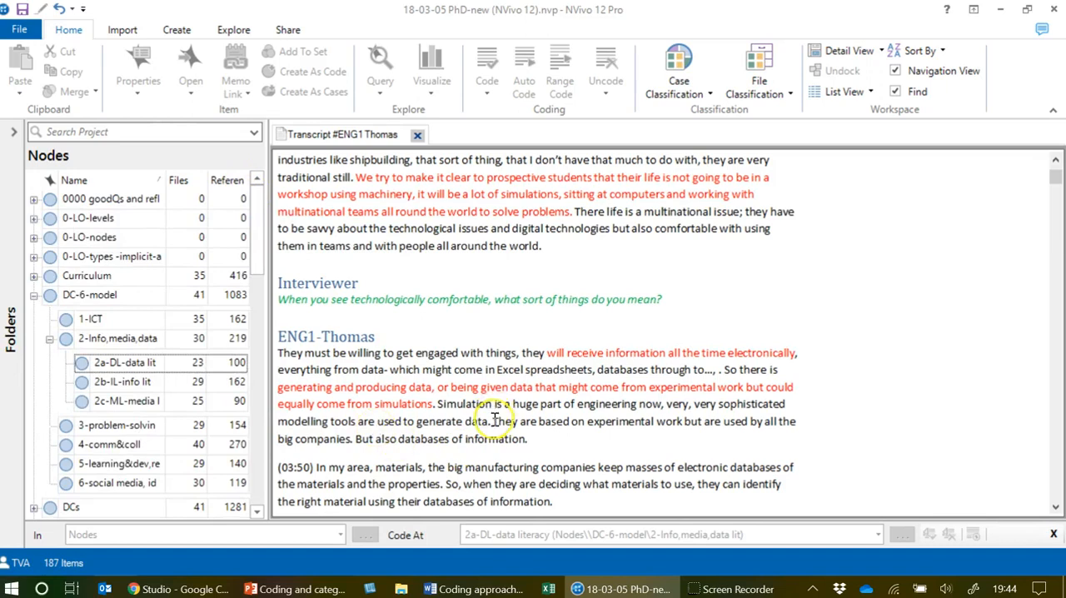
Code the passage from "They are based on experimental work" to "databases of information" at a new top-level node named "big companies".
{"action": "left_click_drag", "start_coordinate": [494, 421], "coordinate": [527, 449]}
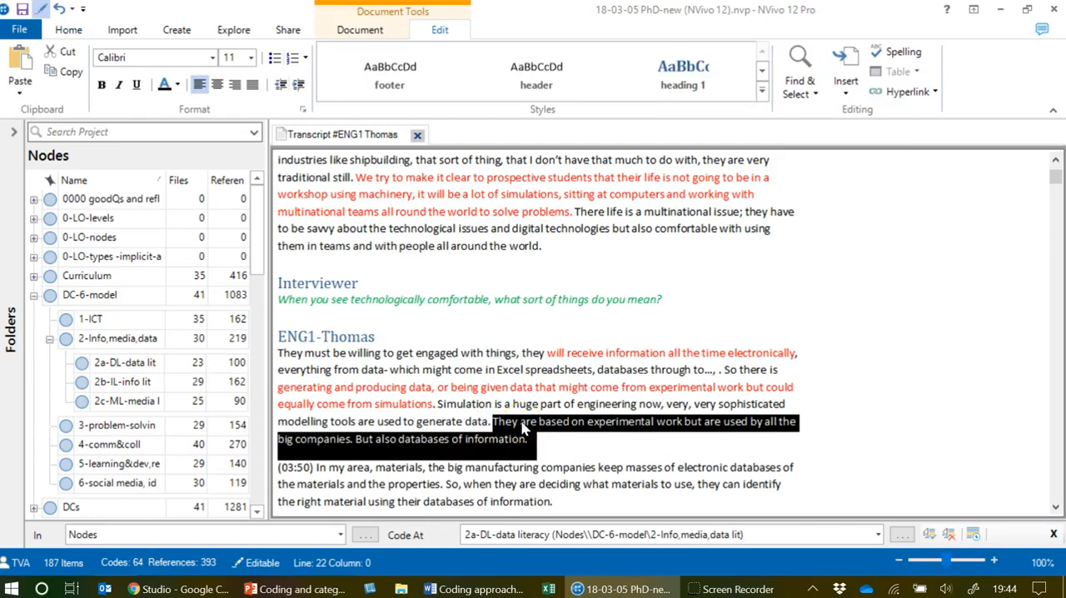
{"action": "left_click", "coordinate": [69, 30]}
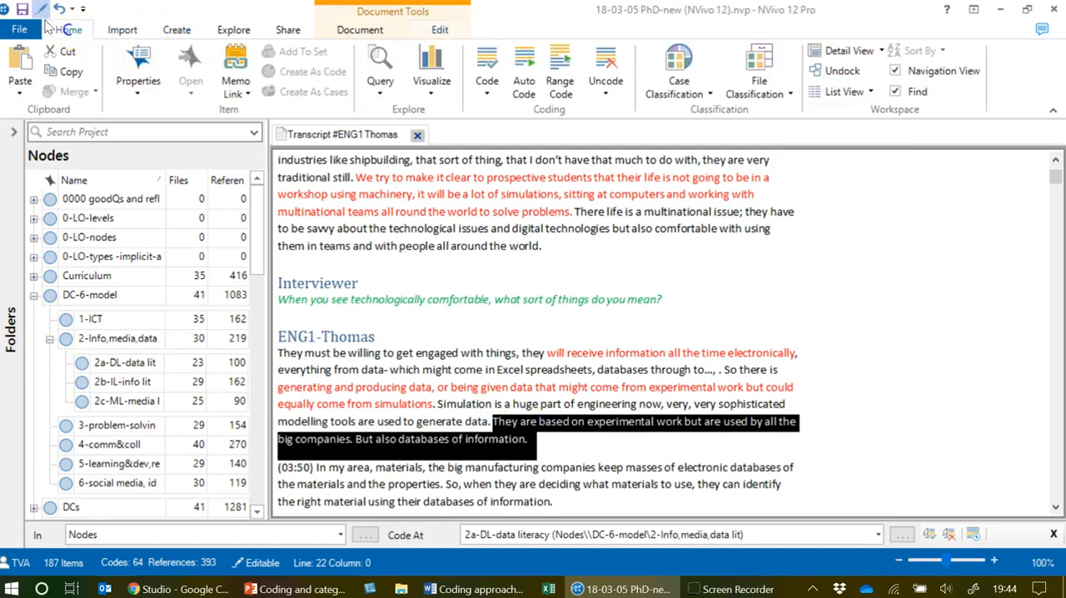
{"action": "left_click", "coordinate": [488, 90]}
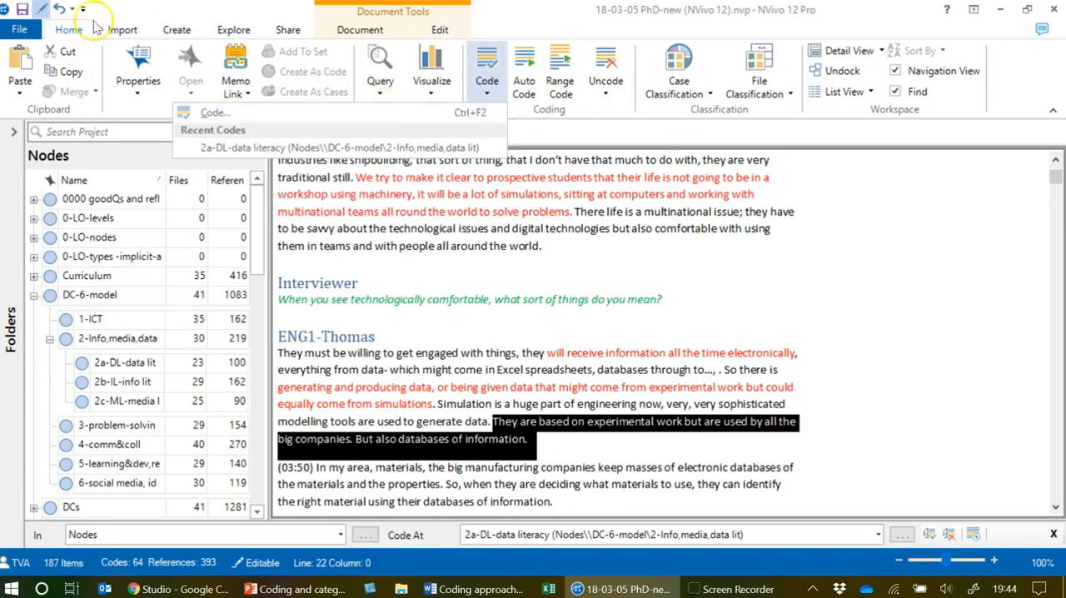
{"action": "right_click", "coordinate": [512, 428]}
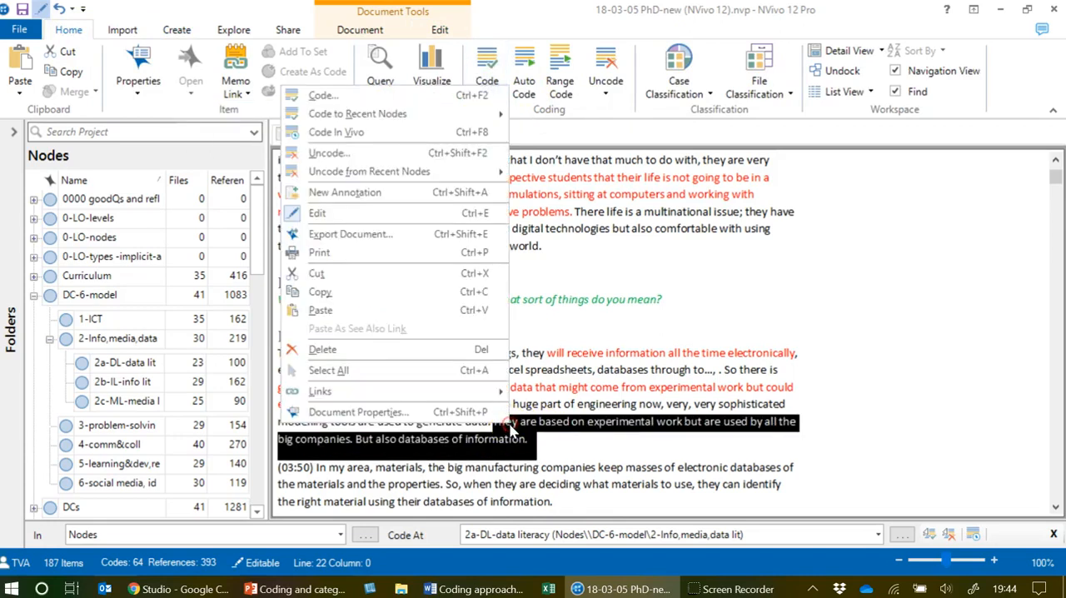
{"action": "left_click", "coordinate": [376, 96]}
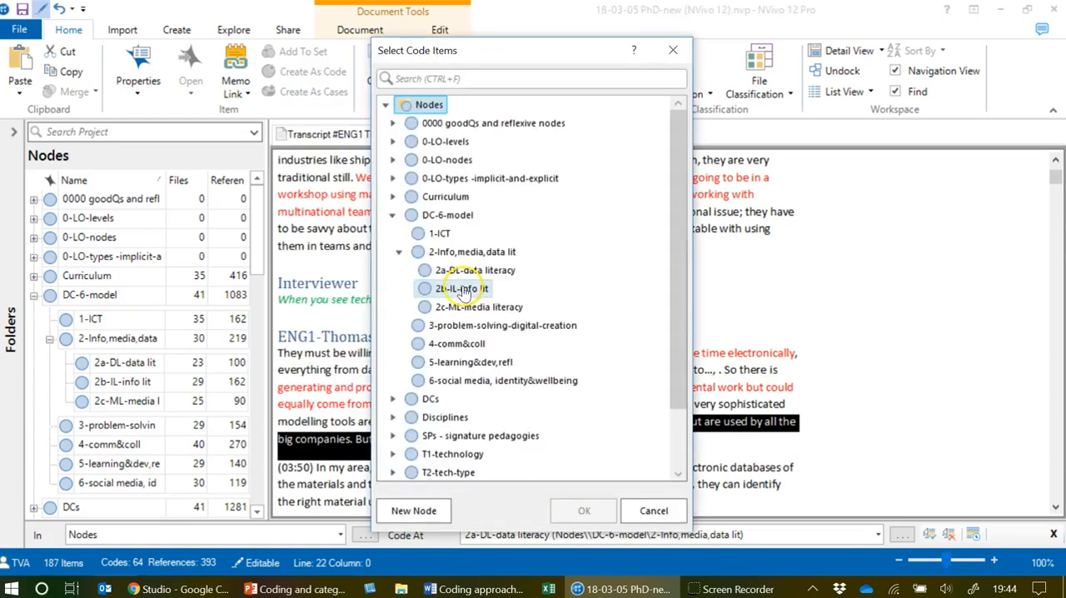
{"action": "scroll", "coordinate": [492, 408], "scroll_direction": "down", "scroll_amount": 2}
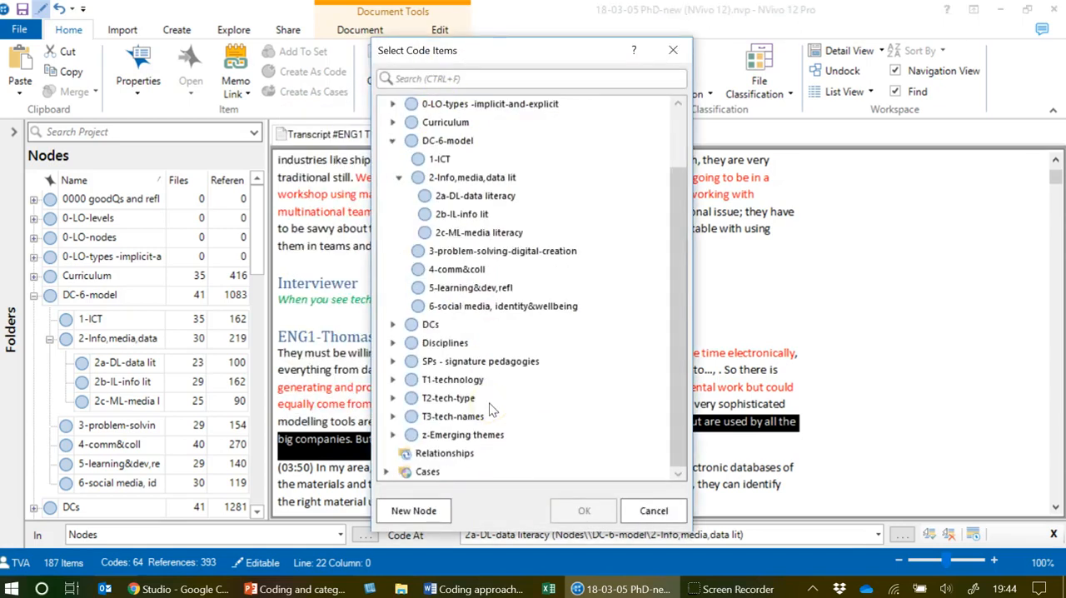
{"action": "left_click", "coordinate": [413, 511]}
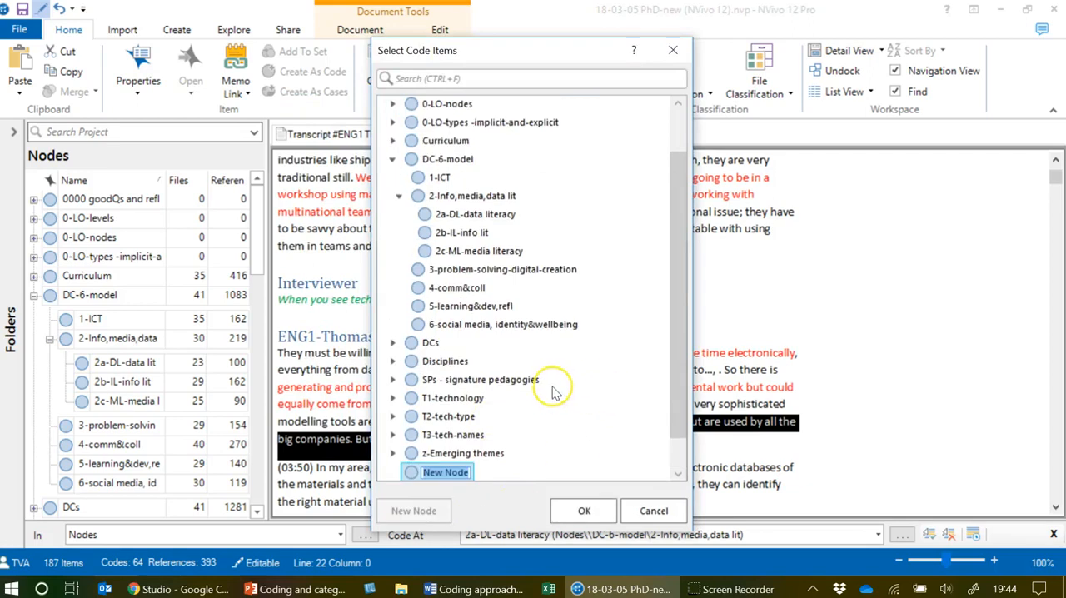
{"action": "type", "text": "big companies"}
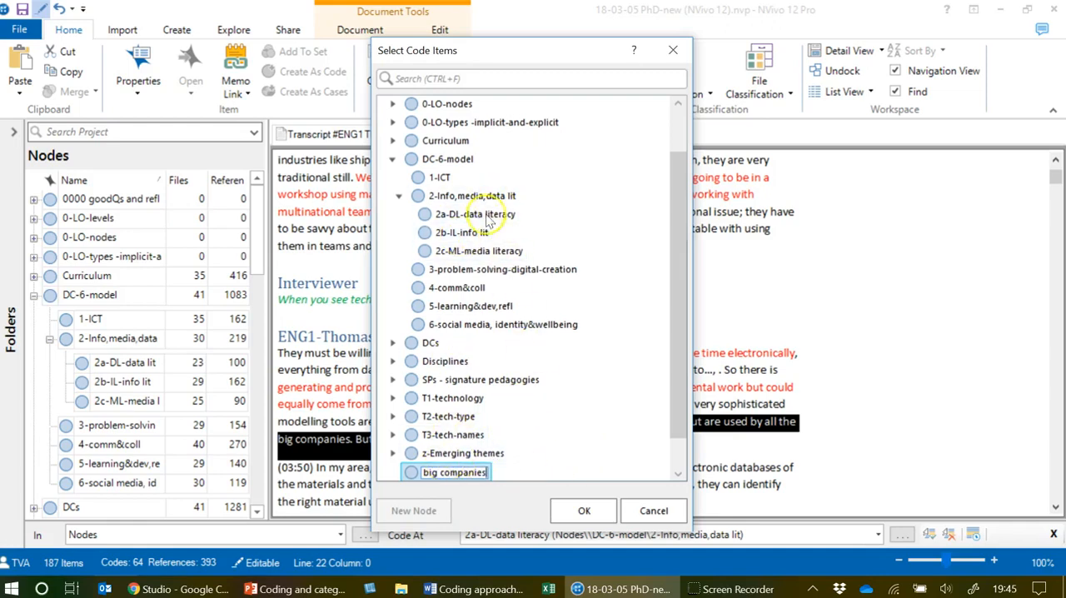
{"action": "left_click", "coordinate": [593, 511]}
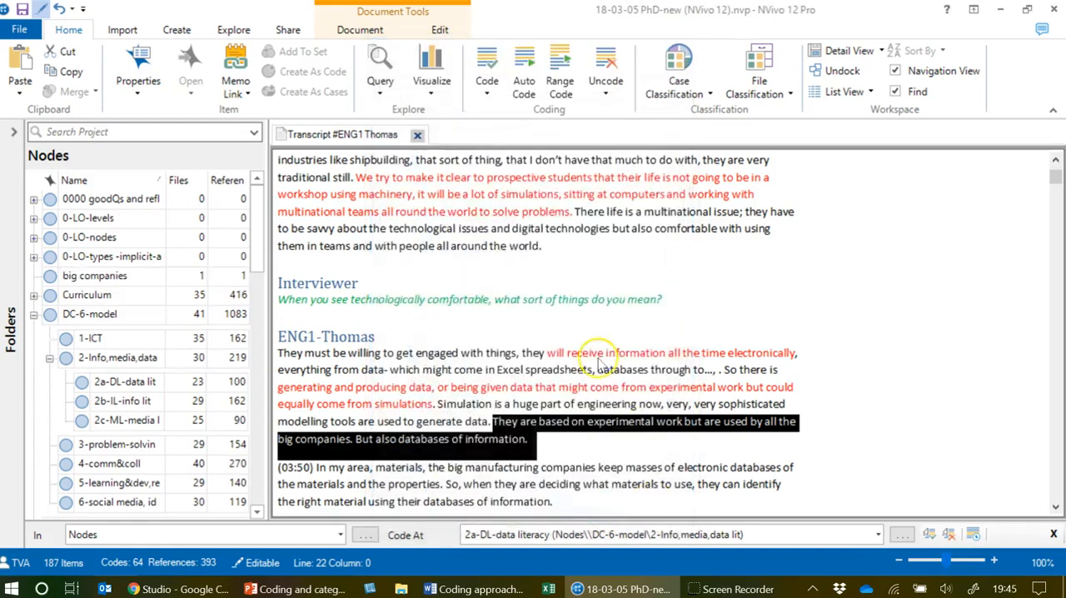
Open the big companies node to review its coded reference, and return to the ENG1 transcript with the folder navigation expanded.
{"action": "left_click", "coordinate": [119, 279]}
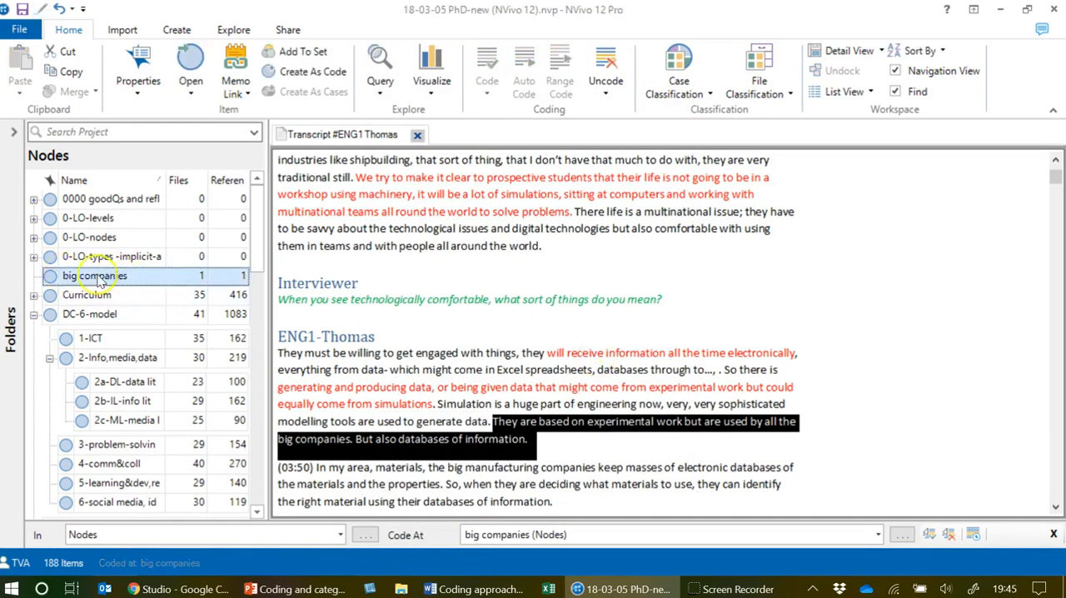
{"action": "double_click", "coordinate": [127, 279]}
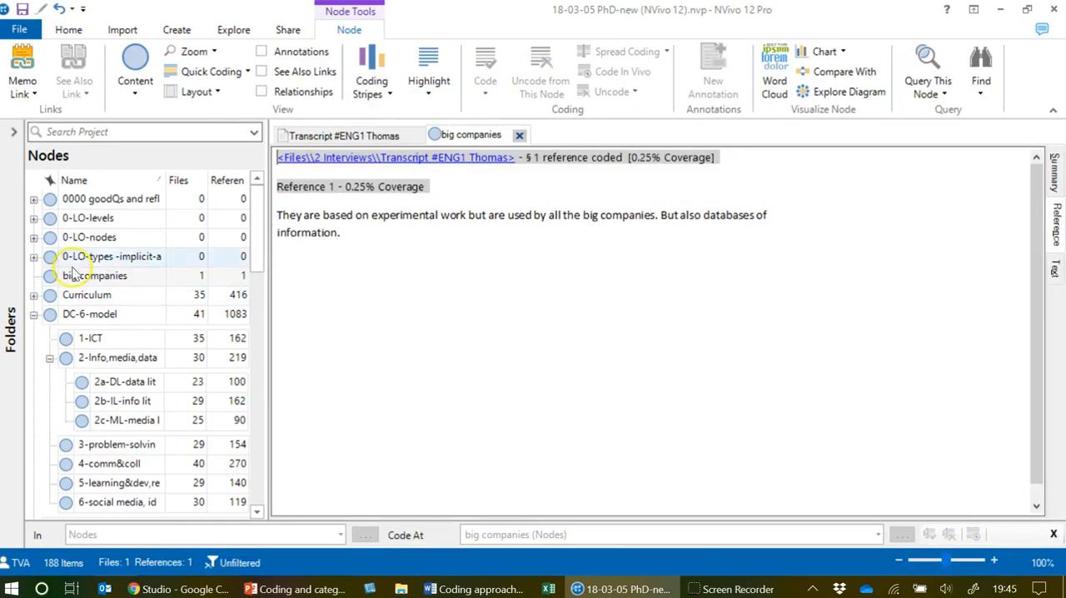
{"action": "left_click", "coordinate": [13, 136]}
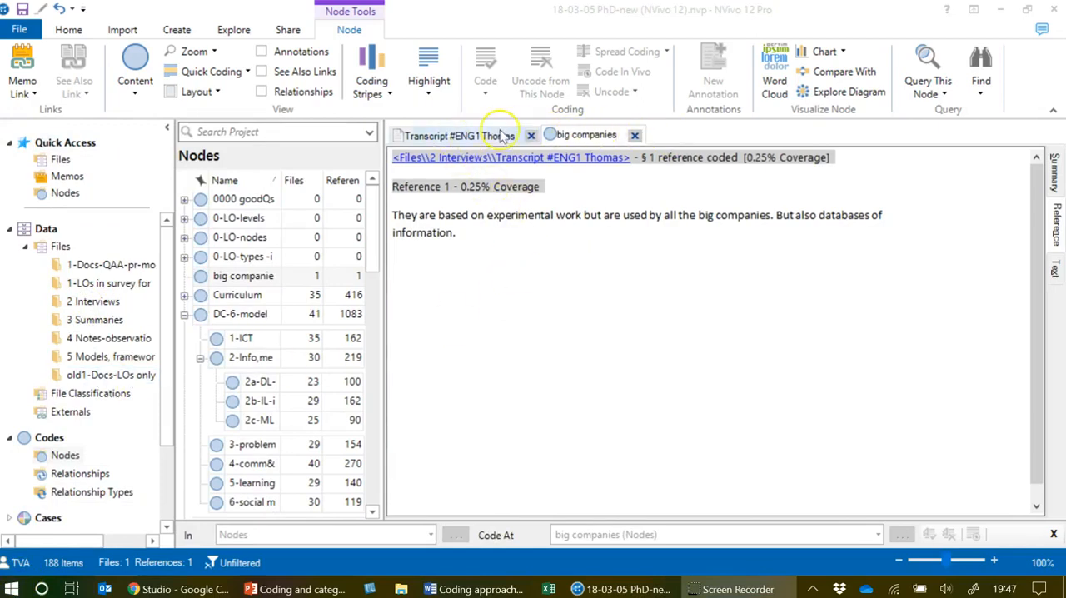
{"action": "left_click", "coordinate": [464, 135]}
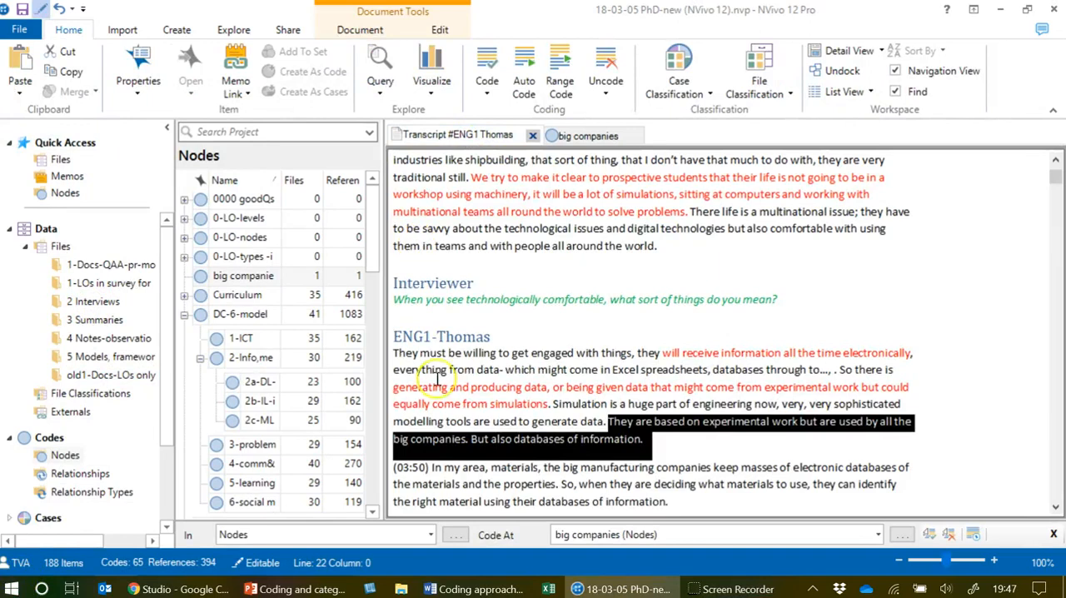
View the 2 Interviews file list, and return to the node list with the folder navigation collapsed.
{"action": "left_click", "coordinate": [92, 301]}
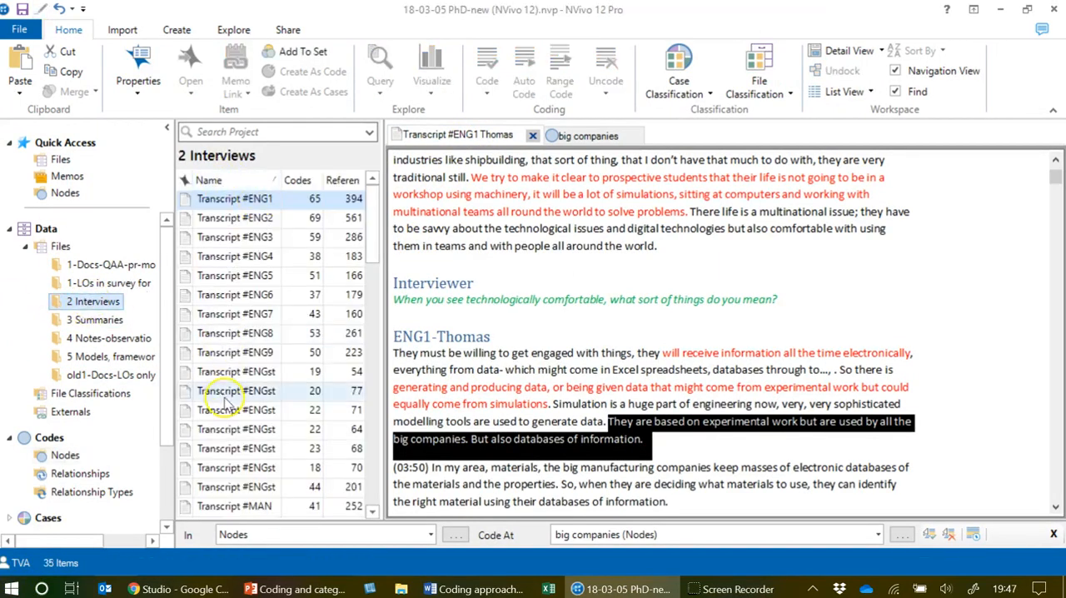
{"action": "left_click", "coordinate": [66, 457]}
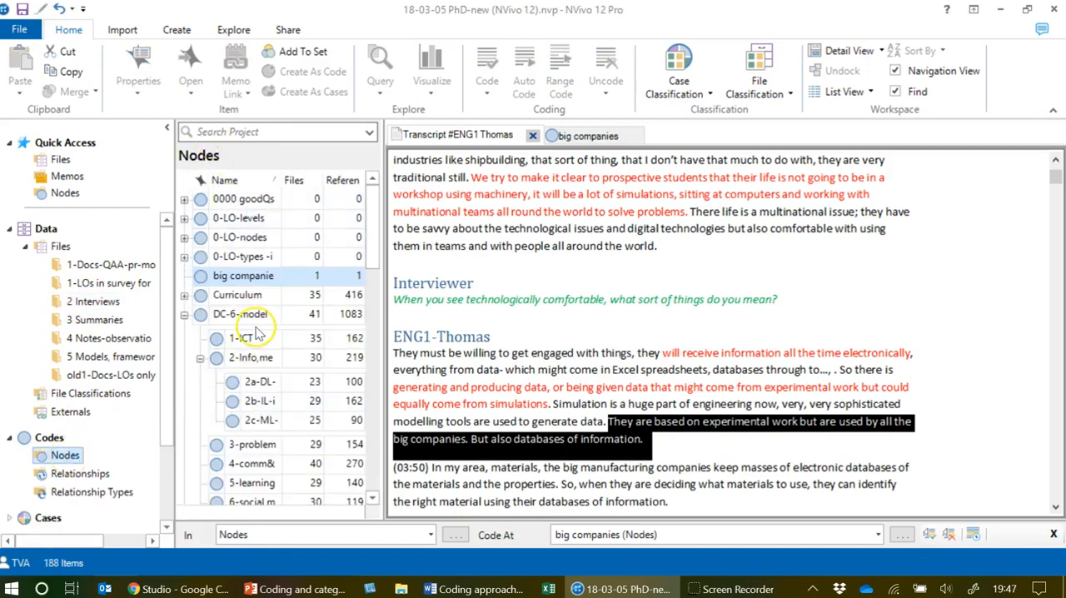
{"action": "left_click", "coordinate": [166, 127]}
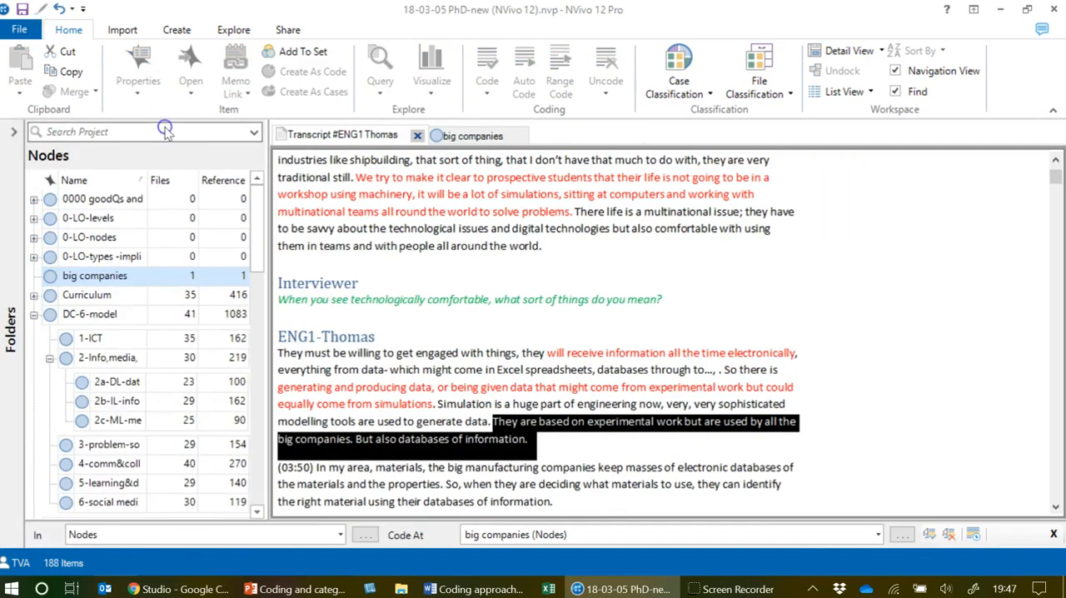
Show coding stripes on the ENG1 transcript for the DC-6-model nodes 1-ICT, 2-Info,media,data lit, 3-problem-solving-digital-creation and 4-comm&coll.
{"action": "left_click", "coordinate": [426, 177]}
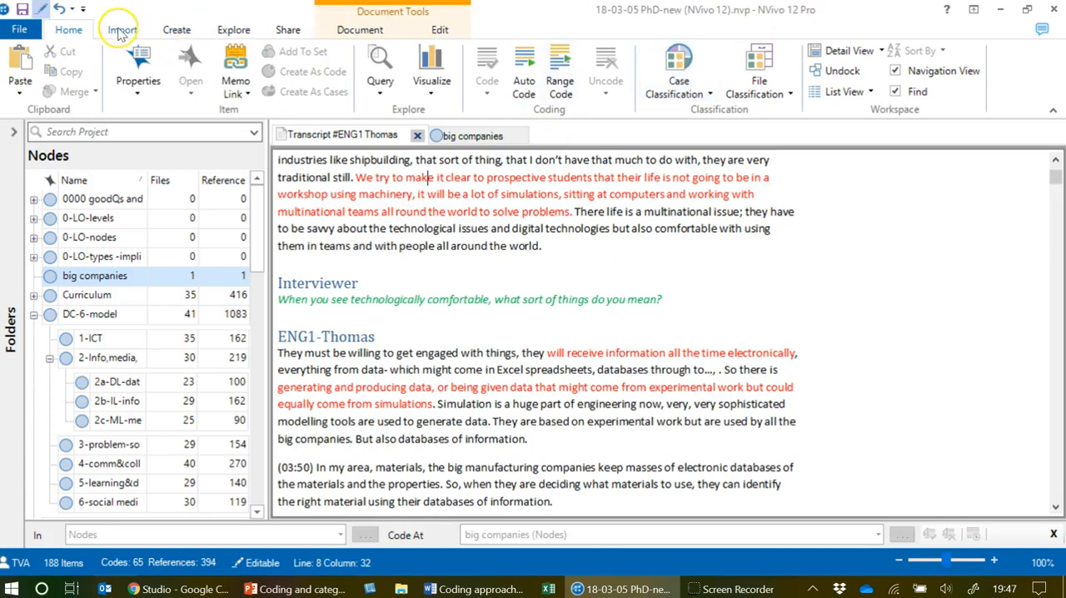
{"action": "left_click", "coordinate": [358, 30]}
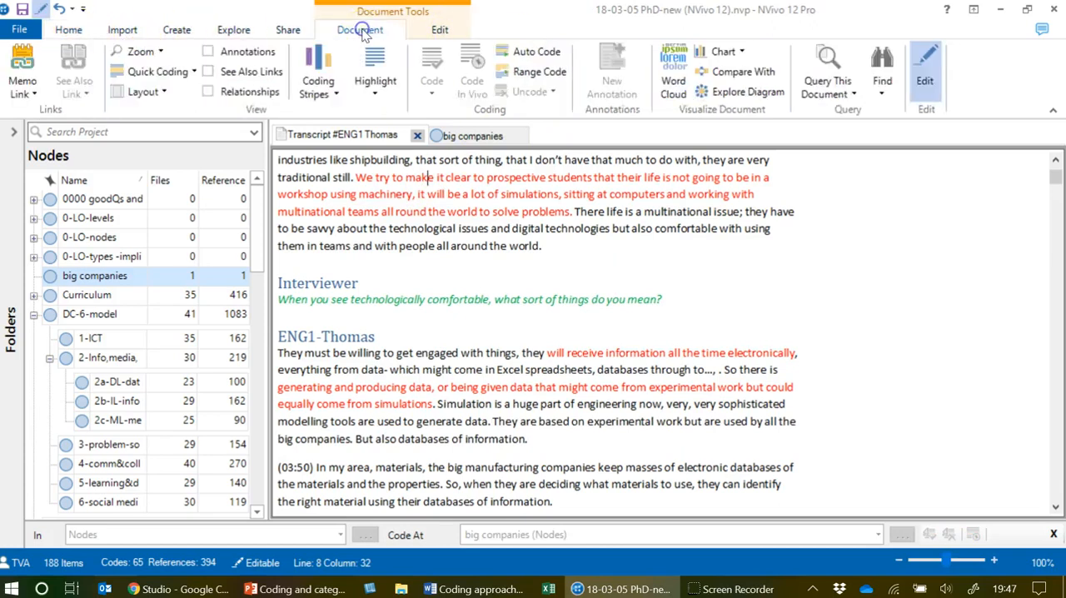
{"action": "left_click", "coordinate": [325, 96]}
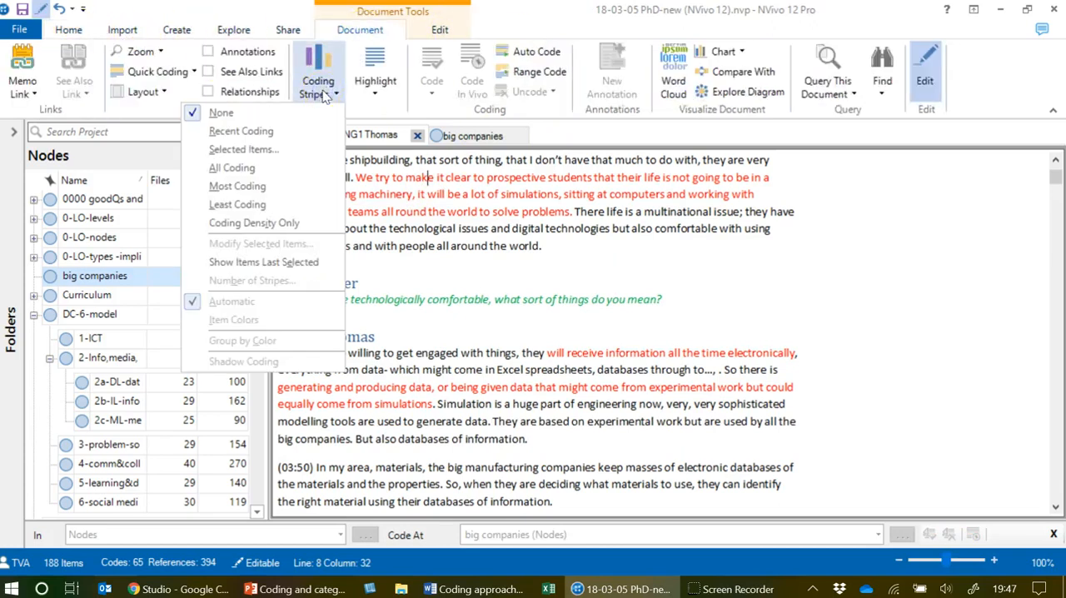
{"action": "left_click", "coordinate": [253, 151]}
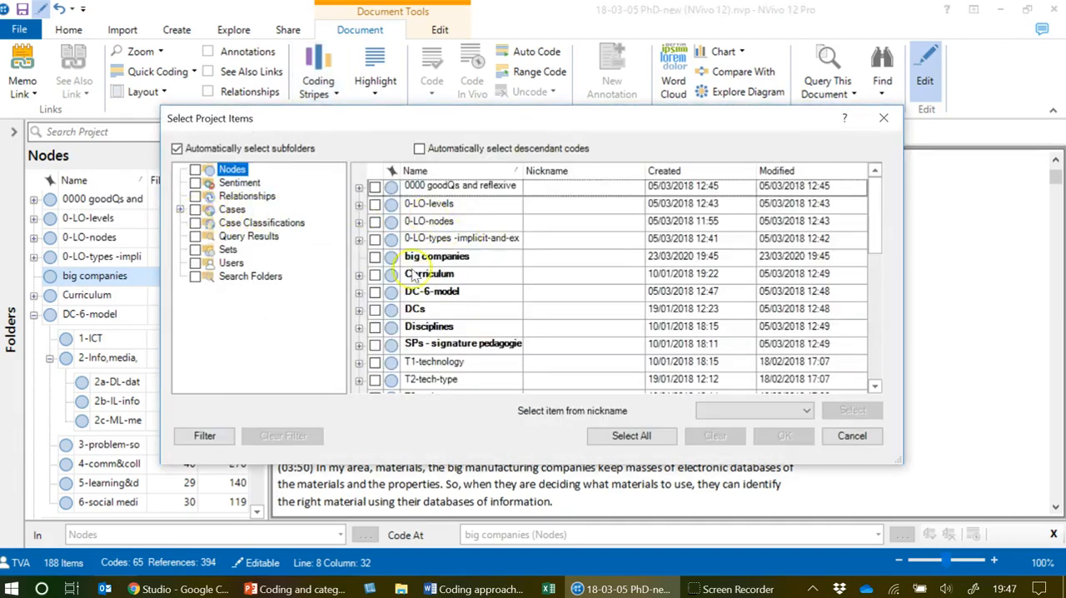
{"action": "left_click", "coordinate": [358, 293]}
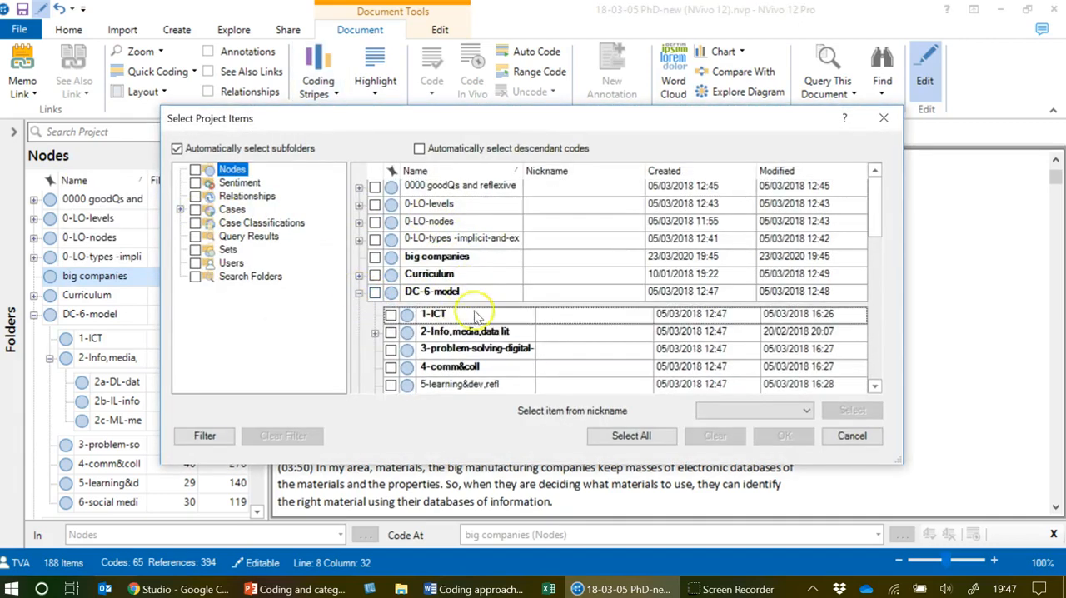
{"action": "scroll", "coordinate": [473, 304], "scroll_direction": "down", "scroll_amount": 1}
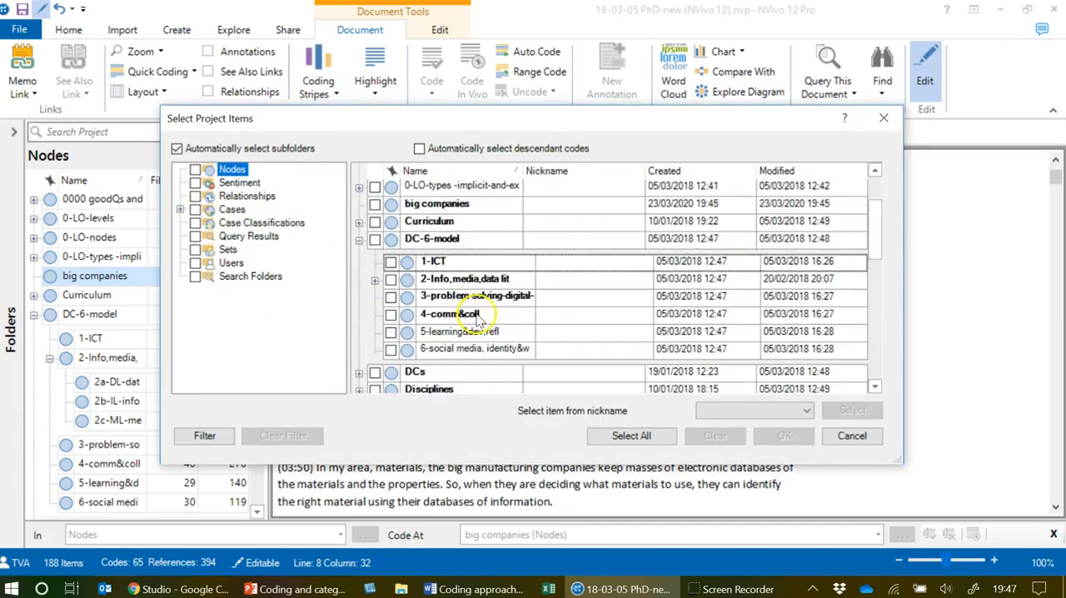
{"action": "left_click", "coordinate": [391, 263]}
{"action": "left_click", "coordinate": [374, 240]}
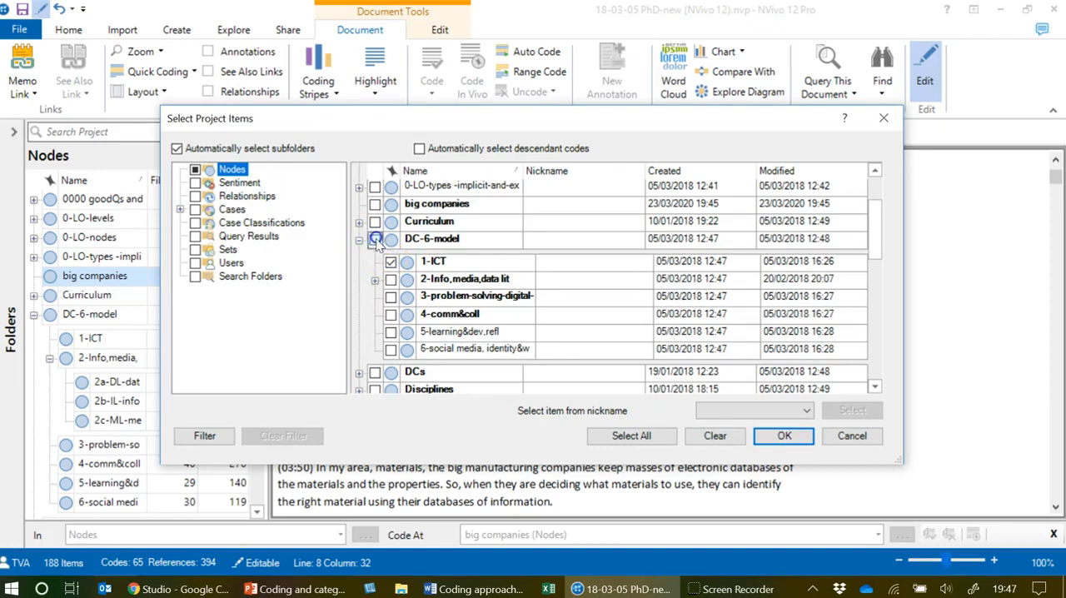
{"action": "left_click", "coordinate": [390, 280]}
{"action": "left_click", "coordinate": [391, 298]}
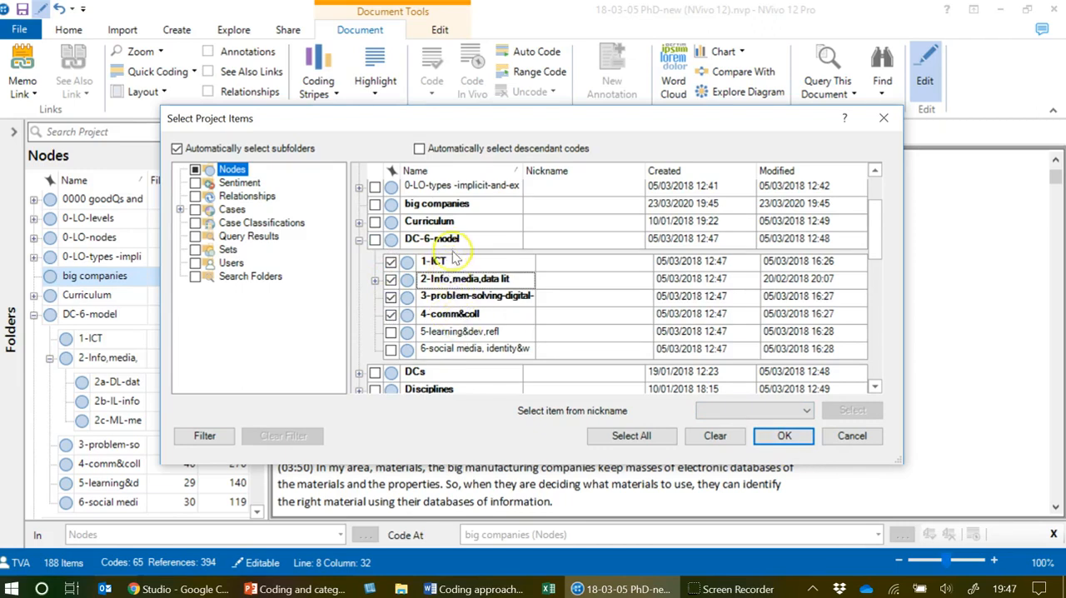
{"action": "left_click", "coordinate": [782, 439]}
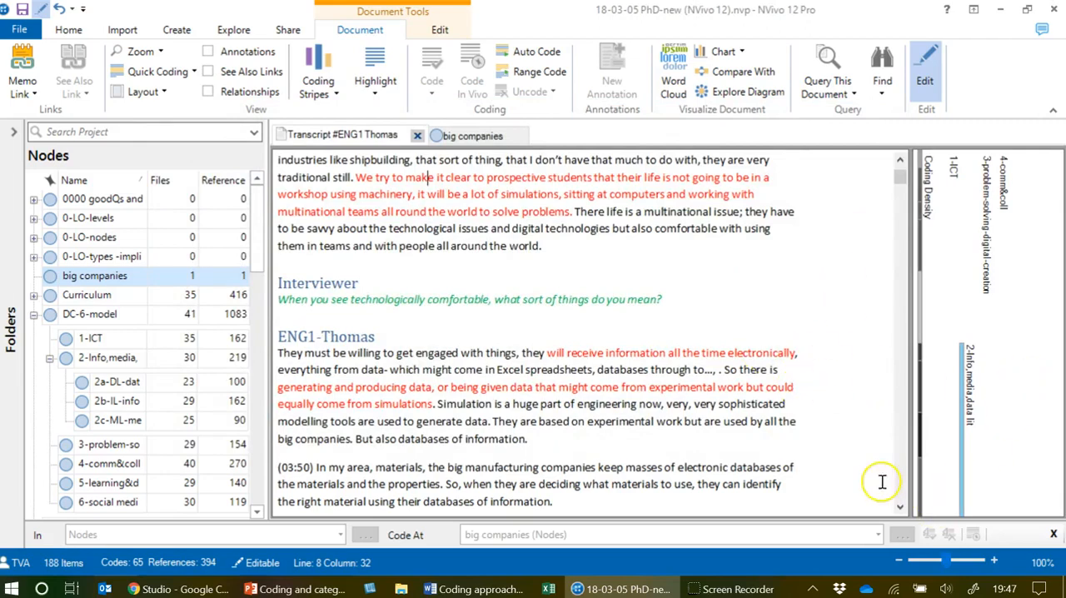
Examine the coding stripes beside the passages further down the ENG1 transcript.
{"action": "left_click_drag", "start_coordinate": [905, 500], "coordinate": [904, 496]}
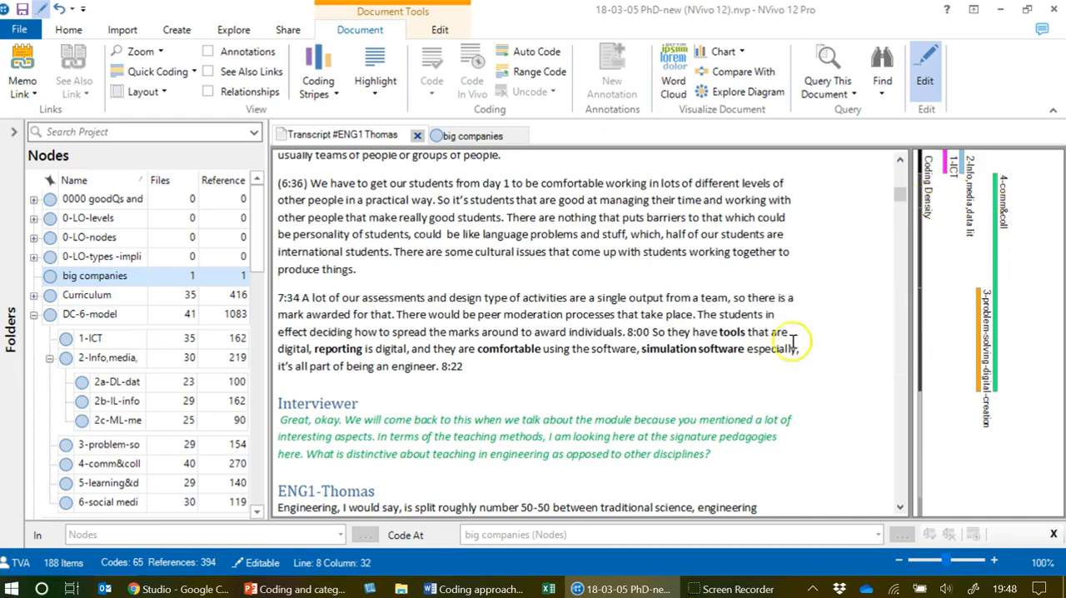
{"action": "left_click", "coordinate": [901, 488]}
{"action": "left_click", "coordinate": [901, 488]}
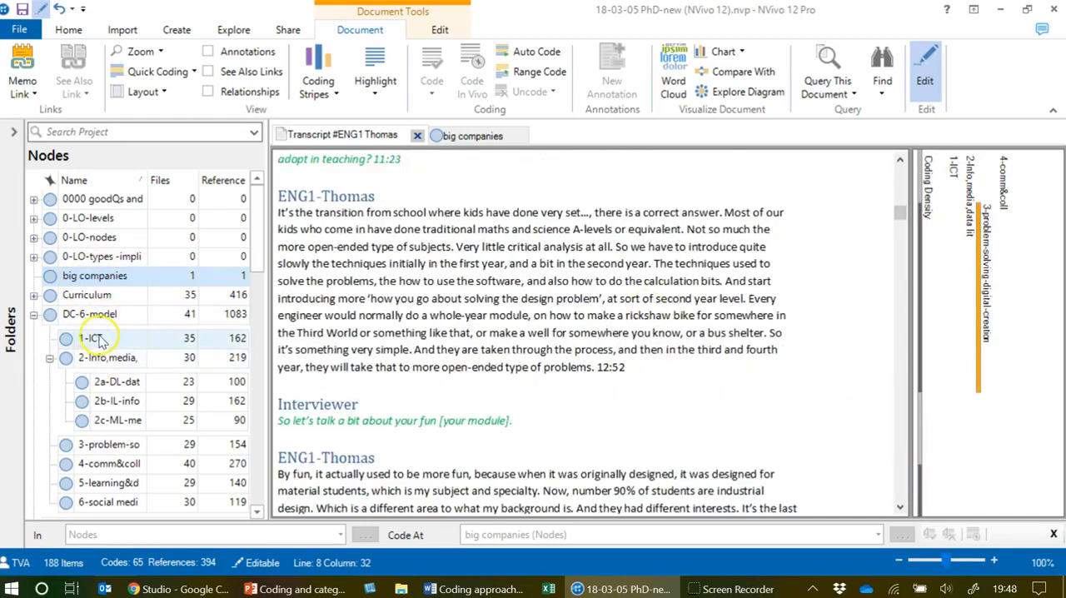
Open the 2a-DL-data literacy node and review its coded references across the source files.
{"action": "left_click", "coordinate": [116, 383]}
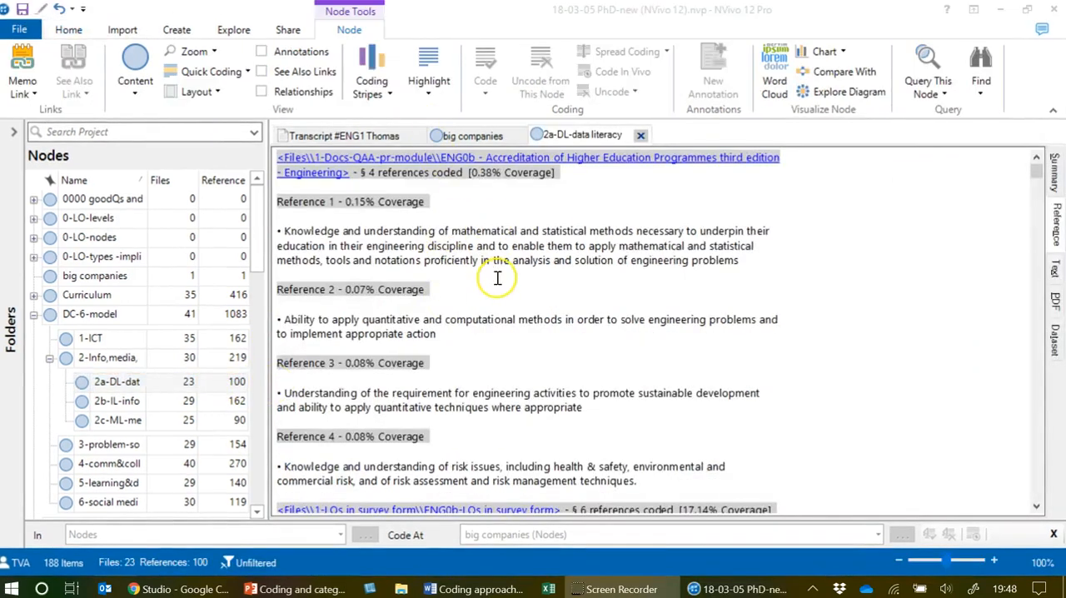
{"action": "scroll", "coordinate": [498, 278], "scroll_direction": "down", "scroll_amount": 15}
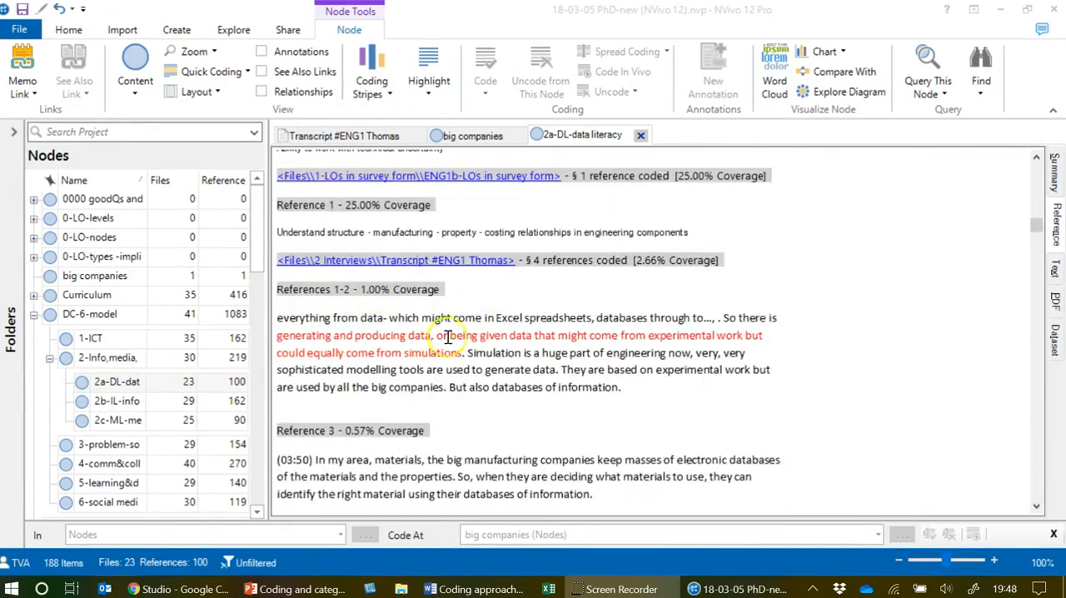
{"action": "scroll", "coordinate": [447, 336], "scroll_direction": "down", "scroll_amount": 10}
{"action": "scroll", "coordinate": [449, 335], "scroll_direction": "down", "scroll_amount": 3}
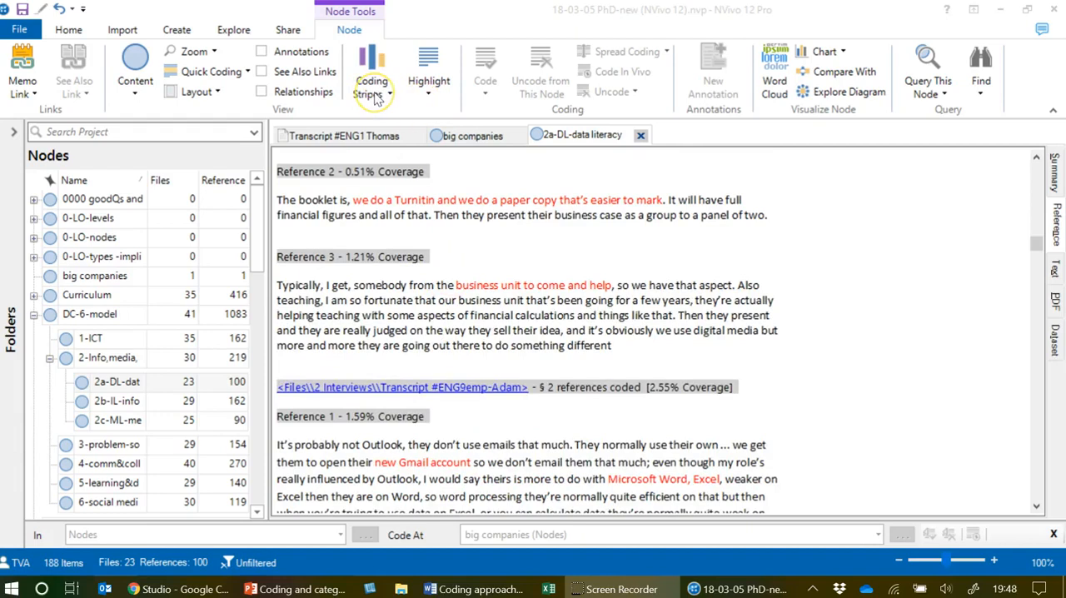
{"action": "left_click", "coordinate": [67, 30]}
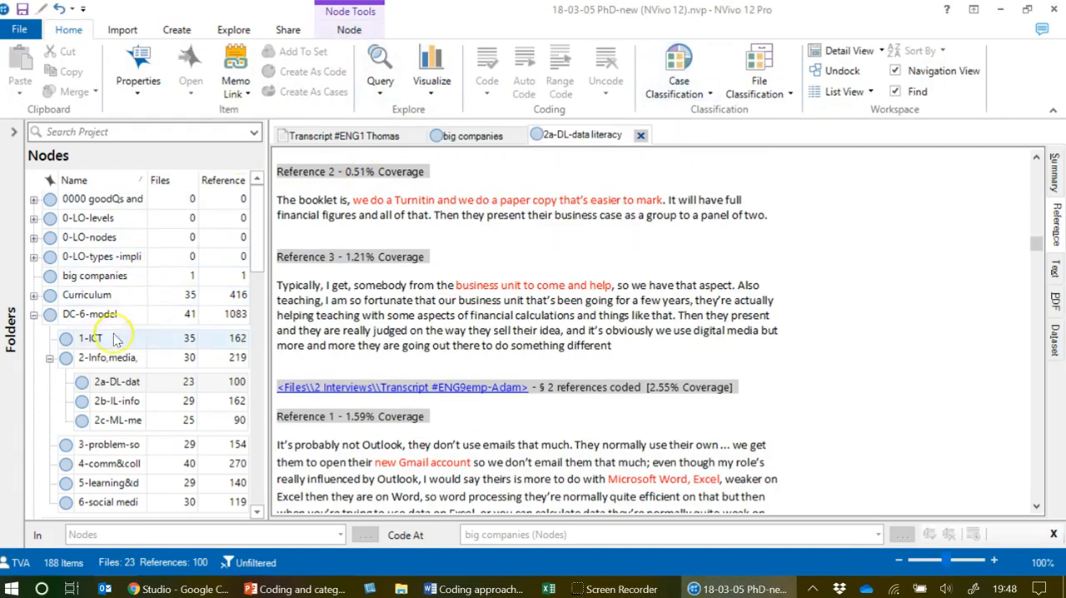
Return to the ENG1 transcript and set its coding stripes to None.
{"action": "left_click", "coordinate": [370, 137]}
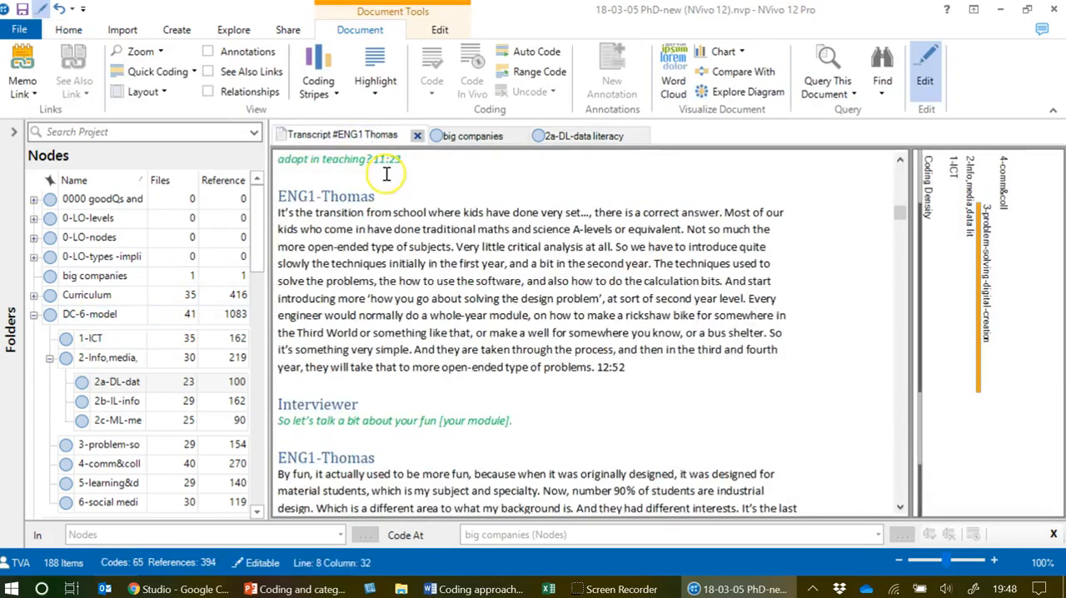
{"action": "left_click", "coordinate": [329, 87]}
{"action": "left_click", "coordinate": [246, 111]}
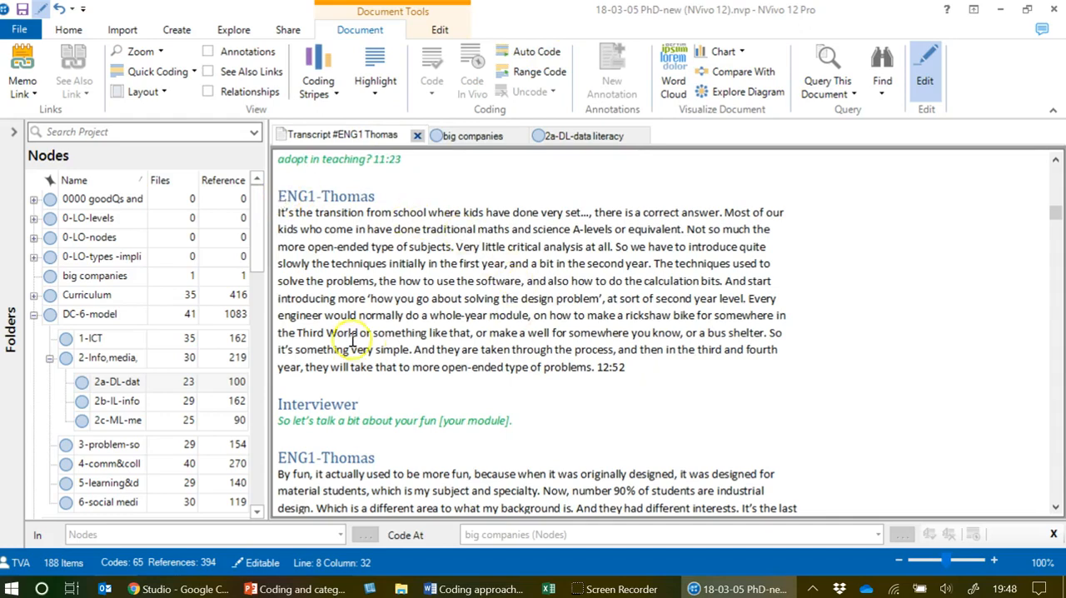
Code the word "Dreamweaver" at the start of the interviewee's reply in vivo as a new node.
{"action": "scroll", "coordinate": [450, 325], "scroll_direction": "down", "scroll_amount": 3}
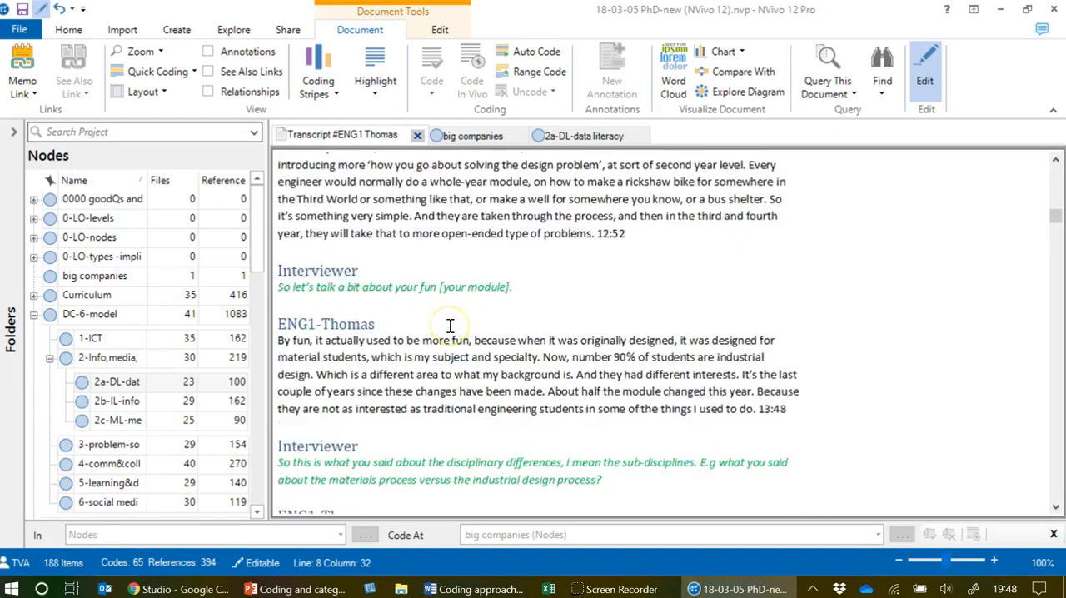
{"action": "scroll", "coordinate": [450, 325], "scroll_direction": "down", "scroll_amount": 9}
{"action": "scroll", "coordinate": [450, 325], "scroll_direction": "down", "scroll_amount": 15}
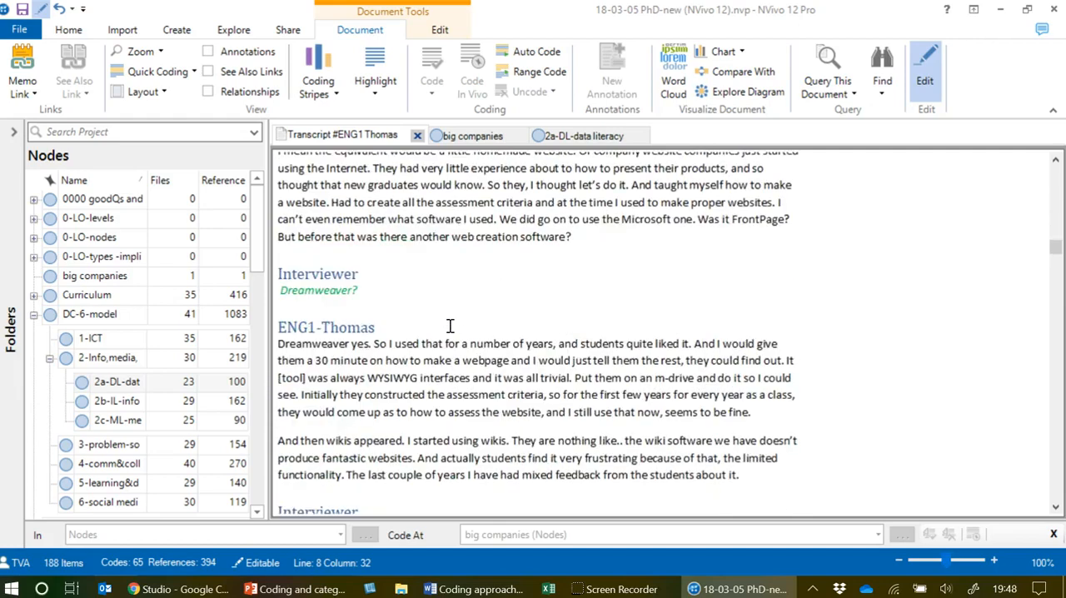
{"action": "double_click", "coordinate": [313, 346]}
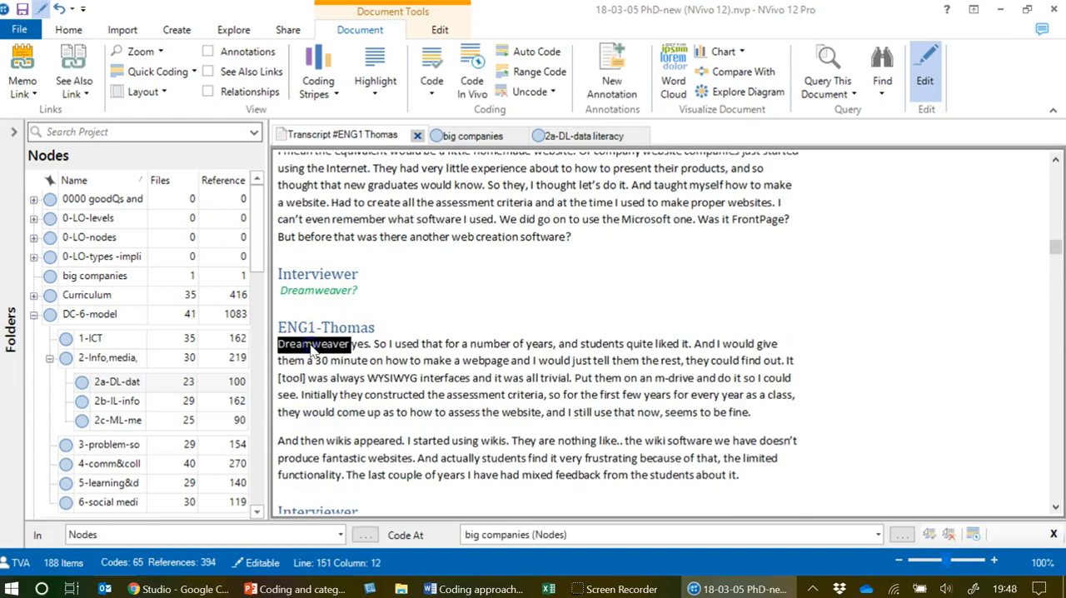
{"action": "scroll", "coordinate": [452, 412], "scroll_direction": "down", "scroll_amount": 3}
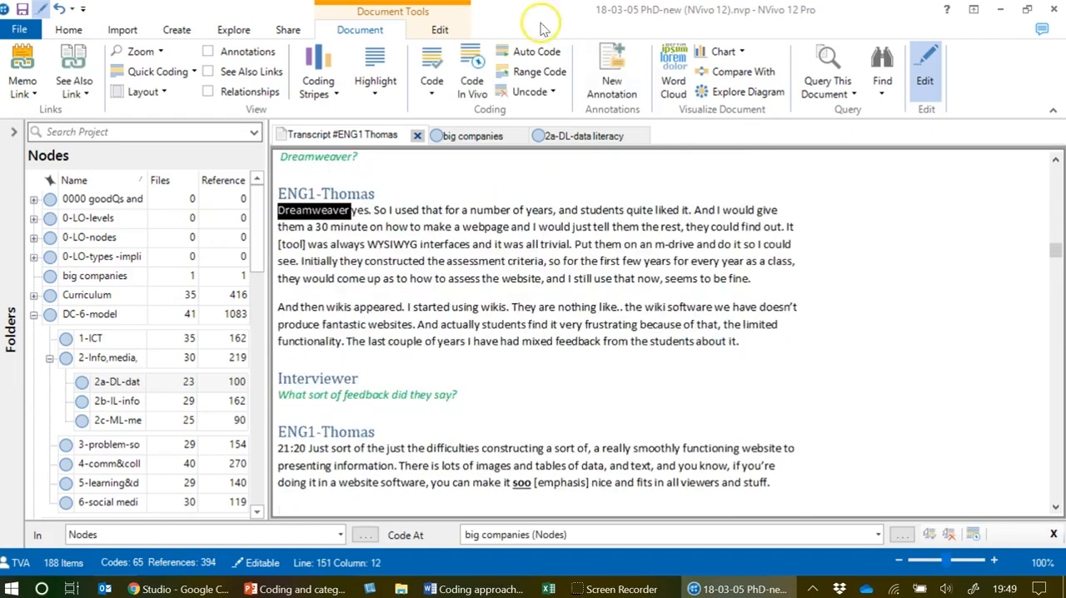
{"action": "left_click", "coordinate": [473, 60]}
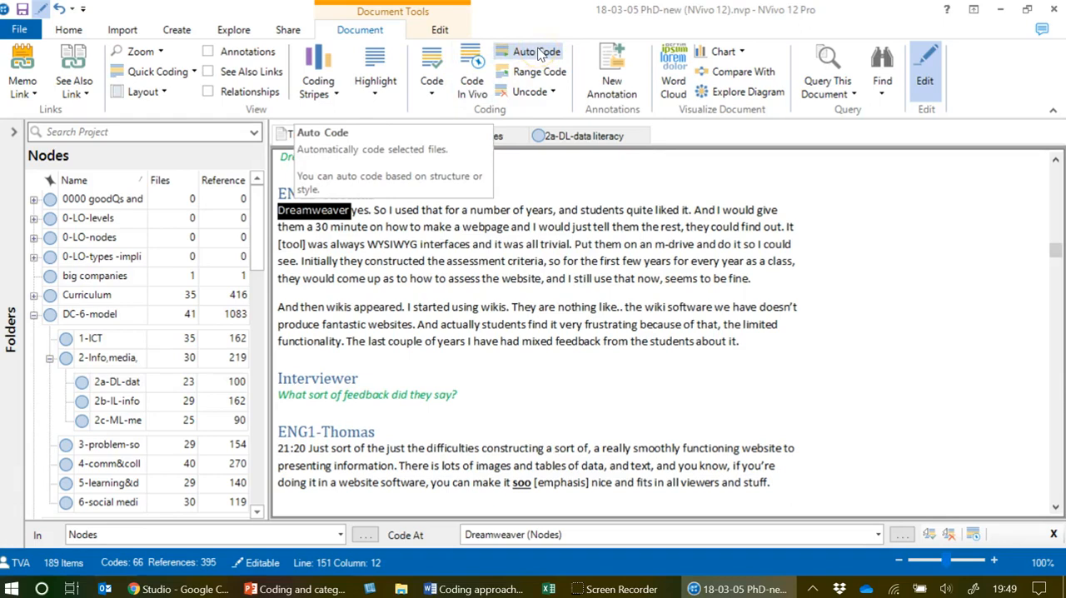
Deselect the coded word and open the Auto Code Wizard for the ENG1 transcript.
{"action": "left_click", "coordinate": [547, 258]}
{"action": "left_click", "coordinate": [546, 52]}
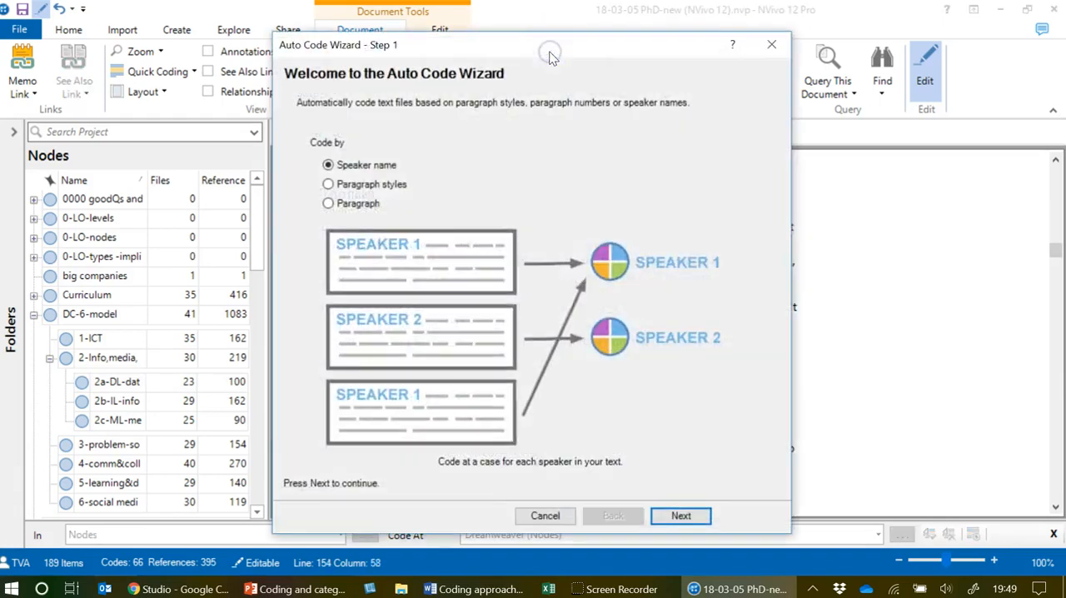